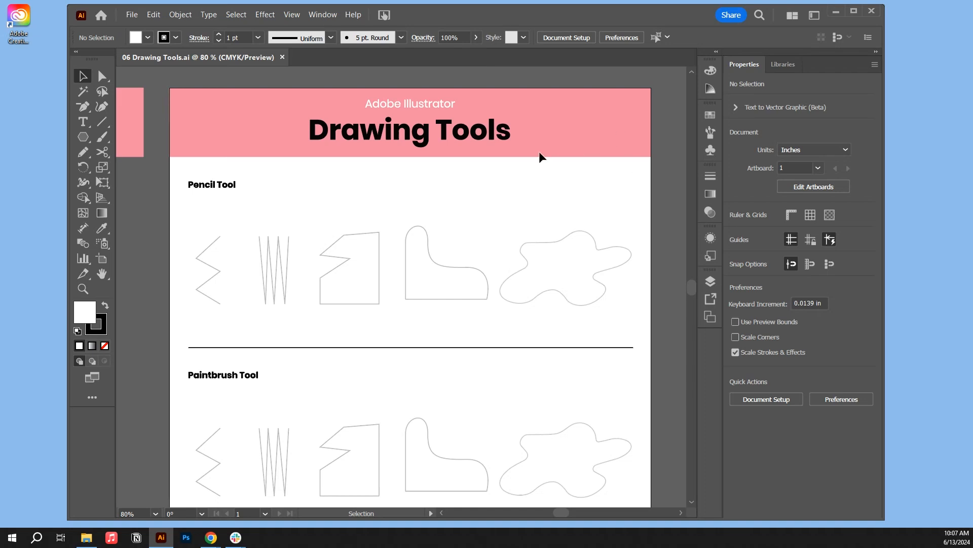
# Step: Look through the Pen tool variants and review the Pencil tool's options without changing them
pyautogui.hscroll(1, 540, 153)
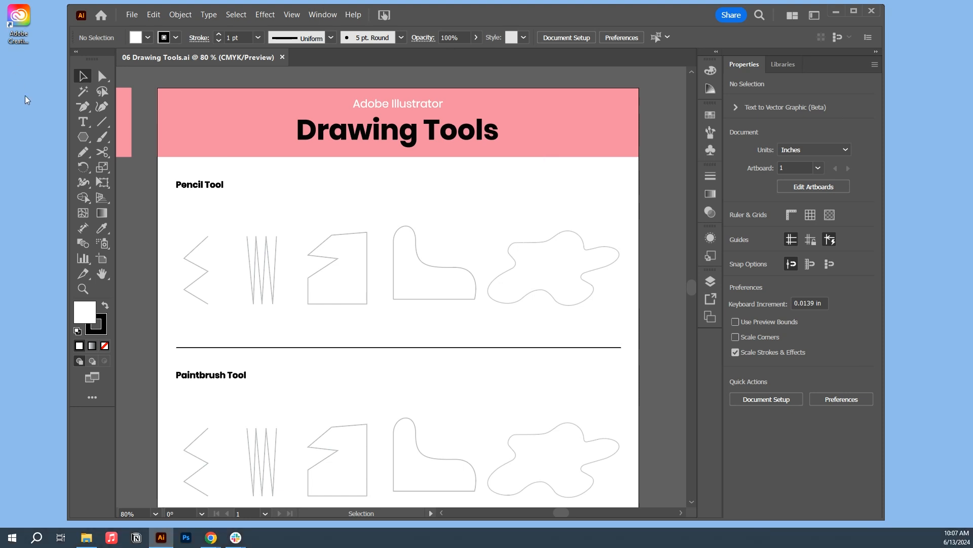
pyautogui.click(84, 106)
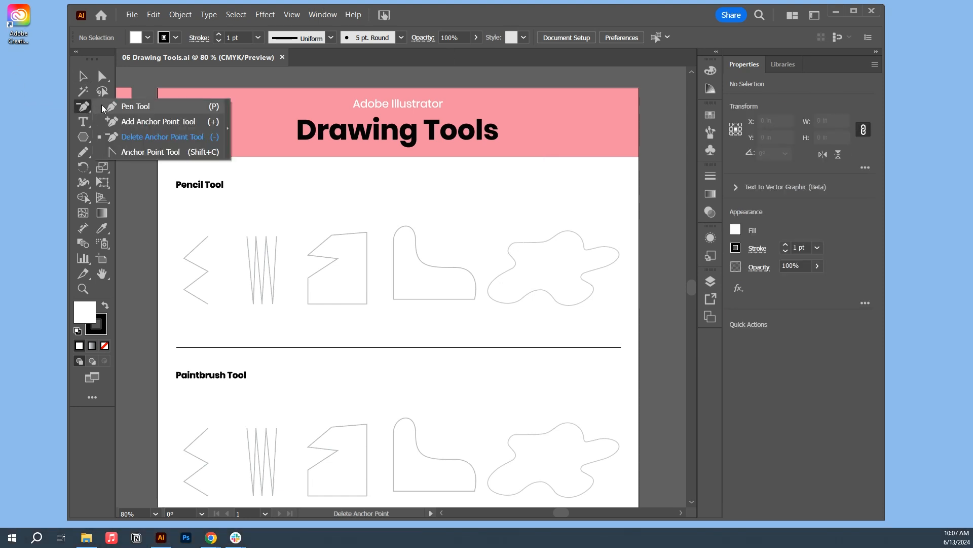
pyautogui.click(104, 106)
pyautogui.click(81, 76)
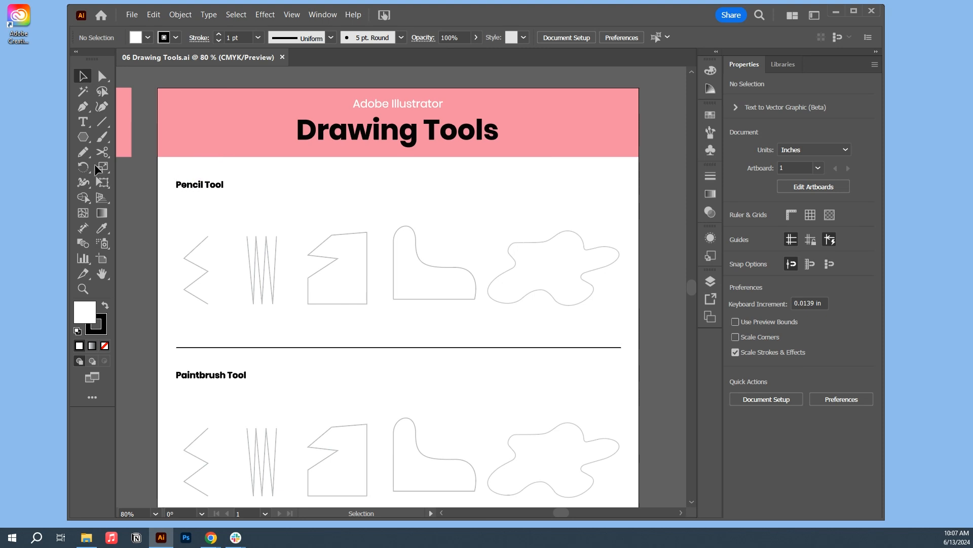
pyautogui.doubleClick(83, 150)
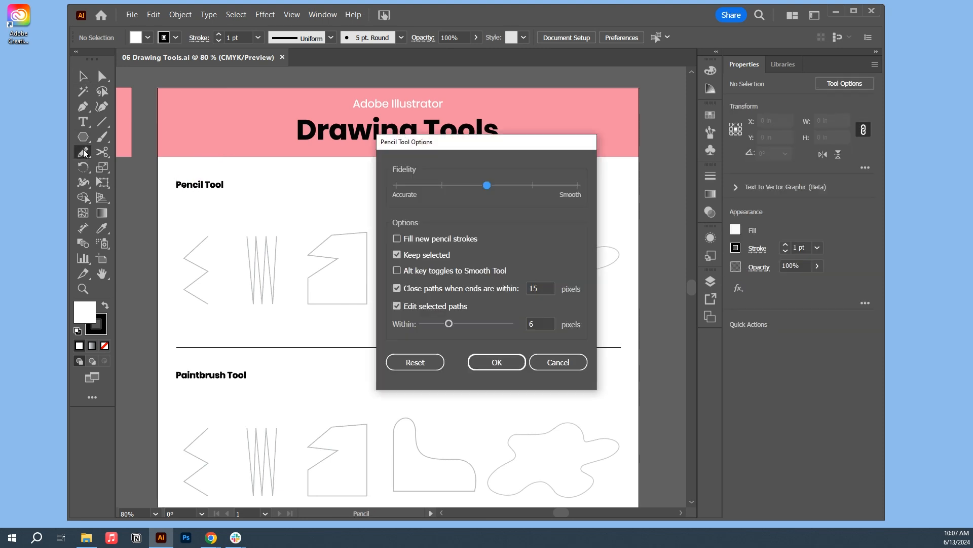
pyautogui.click(558, 362)
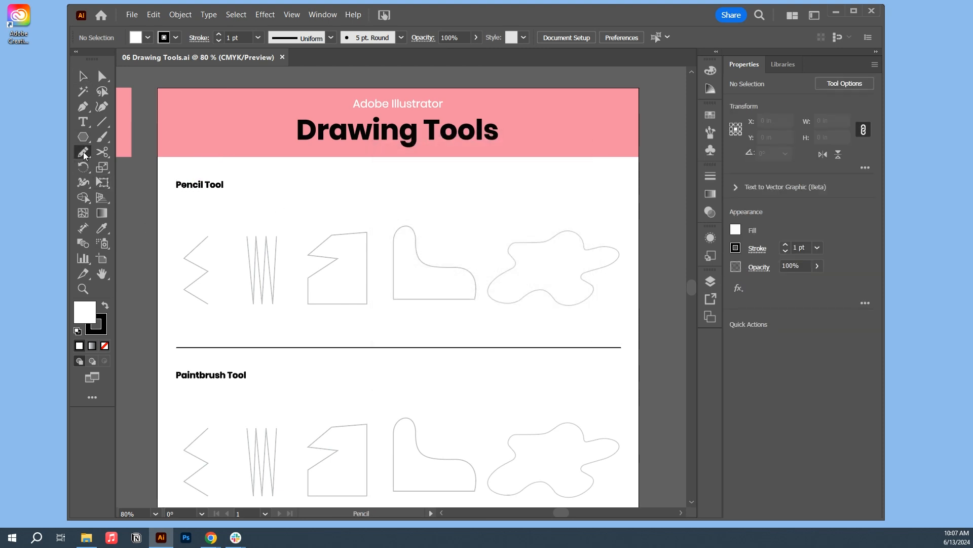
# Step: Draw a triangle, a circle and two ellipses with the Shaper tool around the Pencil Tool row
pyautogui.moveTo(84, 154); pyautogui.dragTo(110, 152)
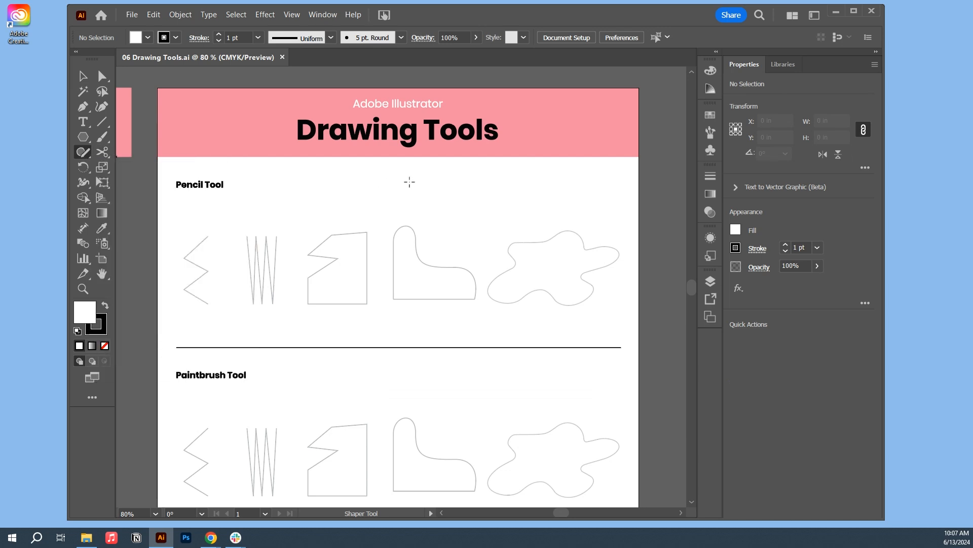
pyautogui.moveTo(510, 182)
pyautogui.mouseDown()
pyautogui.moveTo(561, 234)
pyautogui.moveTo(513, 175)
pyautogui.mouseUp()
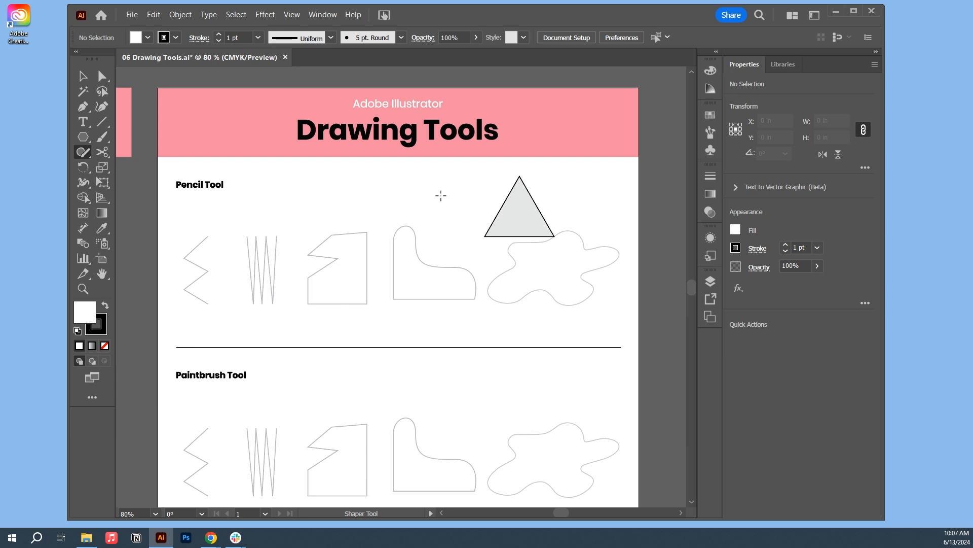
pyautogui.moveTo(453, 224); pyautogui.dragTo(435, 185)
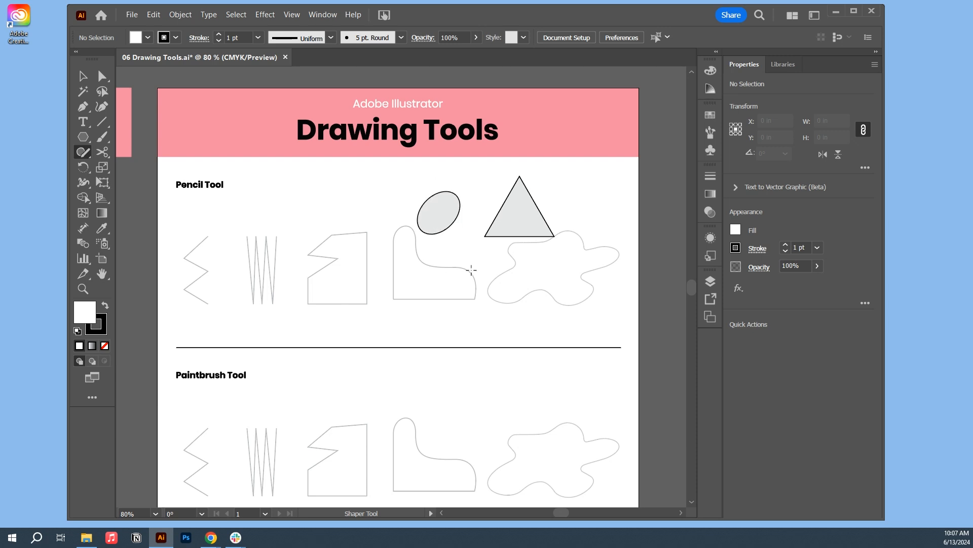
pyautogui.moveTo(498, 262)
pyautogui.mouseDown()
pyautogui.moveTo(510, 314)
pyautogui.moveTo(533, 270)
pyautogui.moveTo(496, 262)
pyautogui.moveTo(500, 324)
pyautogui.moveTo(554, 298)
pyautogui.moveTo(529, 277)
pyautogui.moveTo(590, 282)
pyautogui.moveTo(598, 249)
pyautogui.moveTo(571, 243)
pyautogui.moveTo(568, 263)
pyautogui.mouseUp()
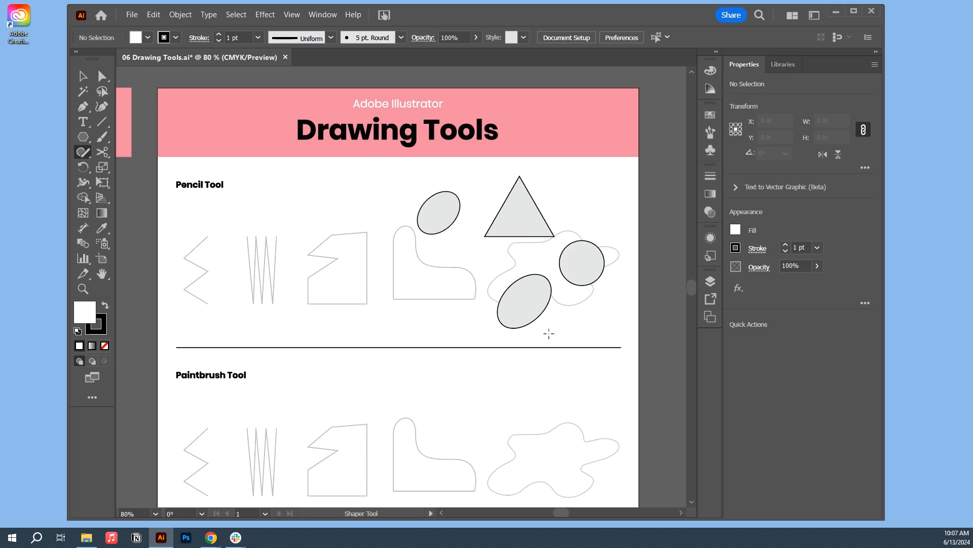
# Step: Remove the triangle and all the ellipses made with the Shaper tool
pyautogui.press('v')
pyautogui.click(574, 264)
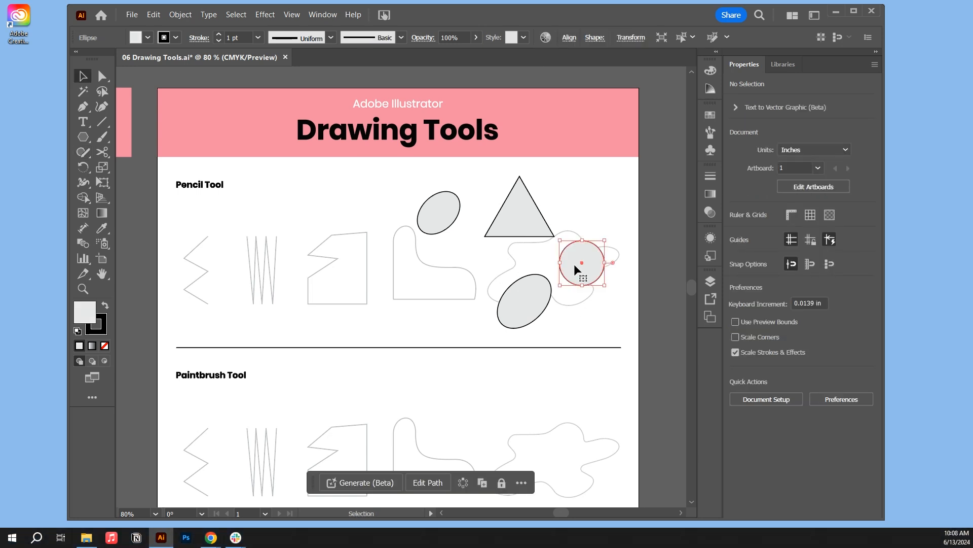
pyautogui.hotkey('ctrl', 'z')
pyautogui.hotkey('ctrl', 'z')
pyautogui.hotkey('ctrl', 'z')
pyautogui.hotkey('ctrl', 'z')
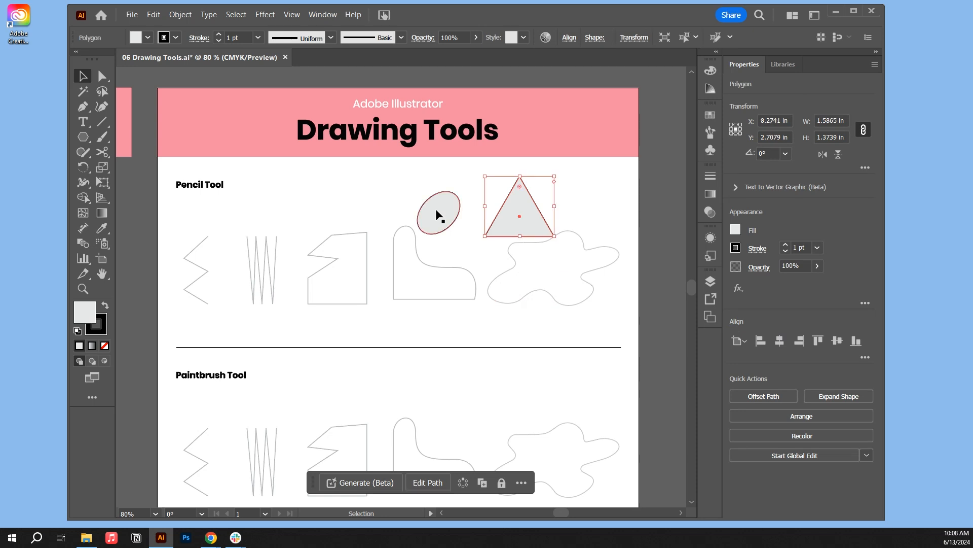
pyautogui.click(488, 209)
pyautogui.click(521, 215)
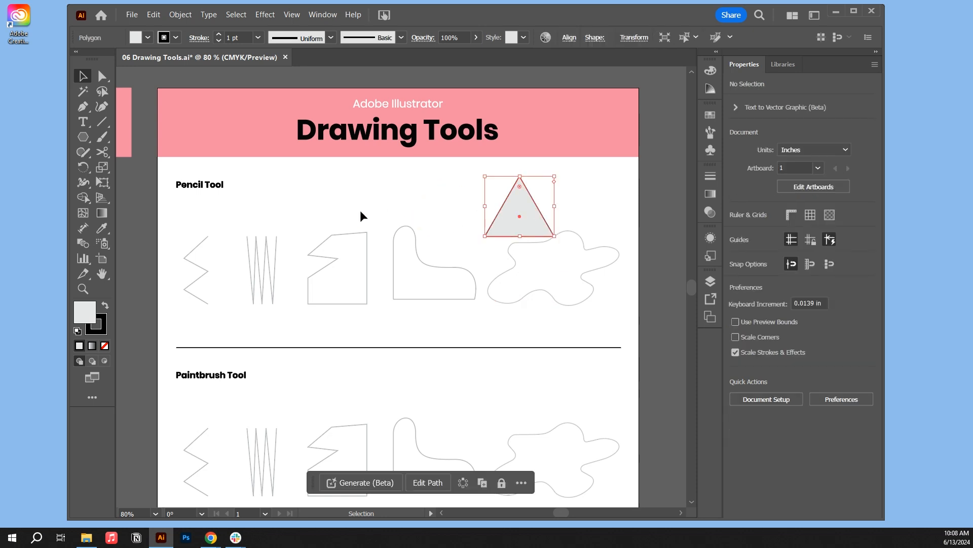
pyautogui.press('Delete')
# Step: Switch back to the Pencil tool and check its options, leaving them unchanged
pyautogui.click(81, 152)
pyautogui.moveTo(81, 152); pyautogui.dragTo(113, 163)
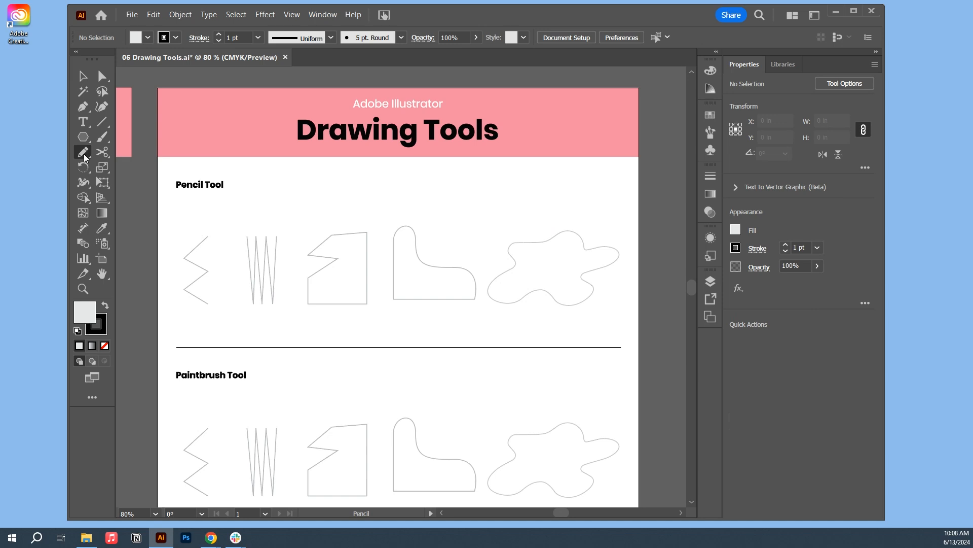
pyautogui.doubleClick(84, 153)
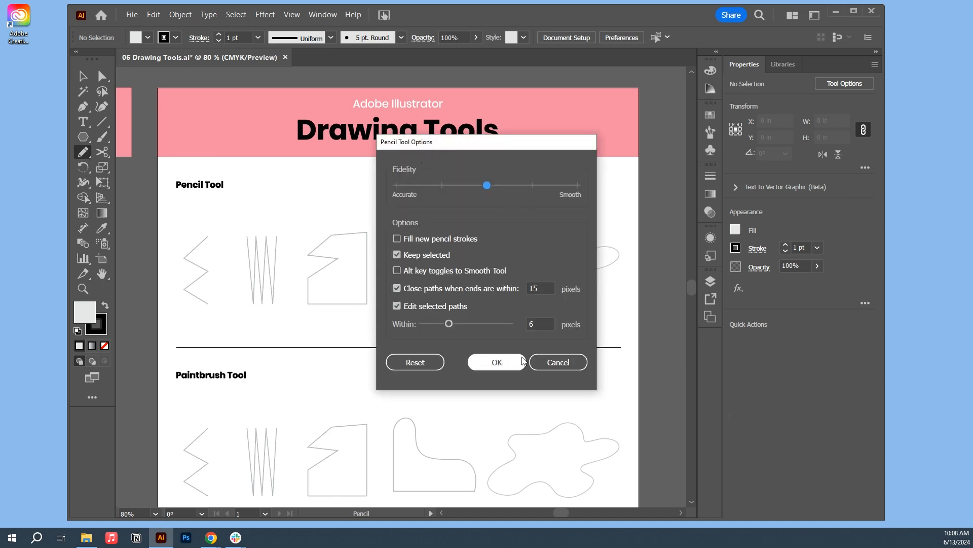
pyautogui.click(540, 361)
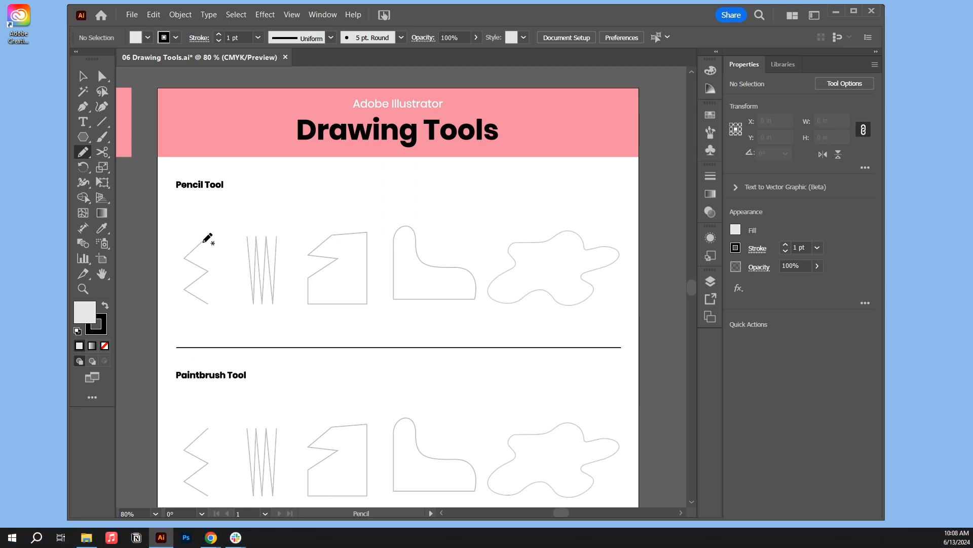
# Step: Trace all five template shapes in the Pencil Tool row freehand with the Pencil tool, closing the three outline shapes
pyautogui.moveTo(194, 261)
pyautogui.mouseDown()
pyautogui.moveTo(183, 291)
pyautogui.moveTo(206, 304)
pyautogui.mouseUp()
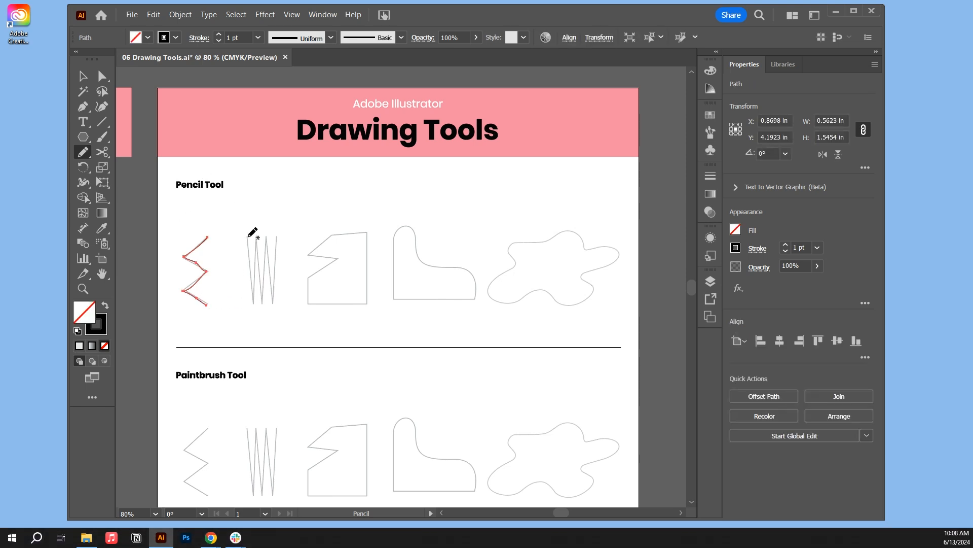
pyautogui.moveTo(246, 257)
pyautogui.mouseDown()
pyautogui.moveTo(254, 299)
pyautogui.moveTo(258, 245)
pyautogui.moveTo(262, 301)
pyautogui.moveTo(270, 240)
pyautogui.moveTo(271, 301)
pyautogui.moveTo(281, 238)
pyautogui.moveTo(310, 254)
pyautogui.moveTo(332, 236)
pyautogui.moveTo(364, 234)
pyautogui.moveTo(364, 301)
pyautogui.moveTo(307, 304)
pyautogui.moveTo(307, 276)
pyautogui.moveTo(339, 260)
pyautogui.moveTo(310, 254)
pyautogui.mouseUp()
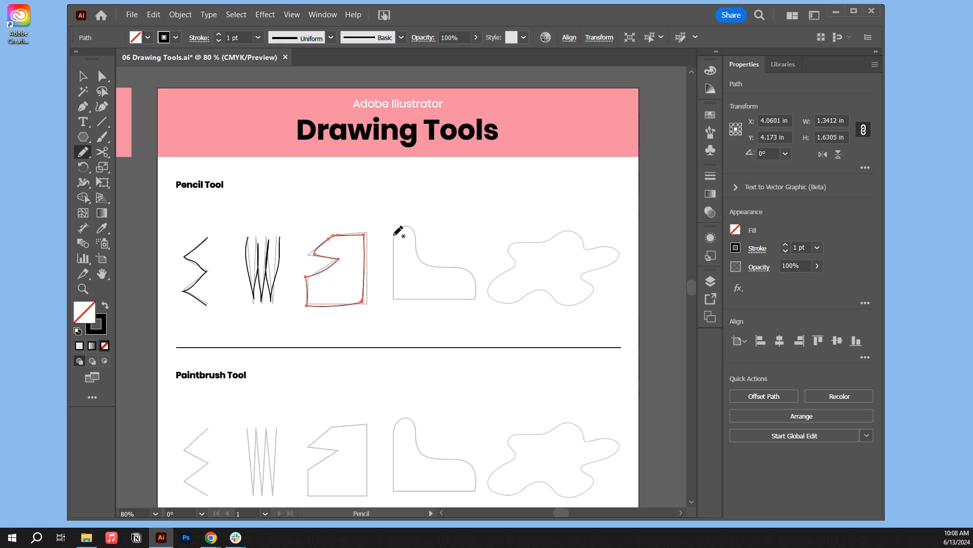
pyautogui.moveTo(394, 235)
pyautogui.mouseDown()
pyautogui.moveTo(396, 297)
pyautogui.moveTo(477, 294)
pyautogui.moveTo(469, 266)
pyautogui.moveTo(423, 257)
pyautogui.moveTo(398, 226)
pyautogui.mouseUp()
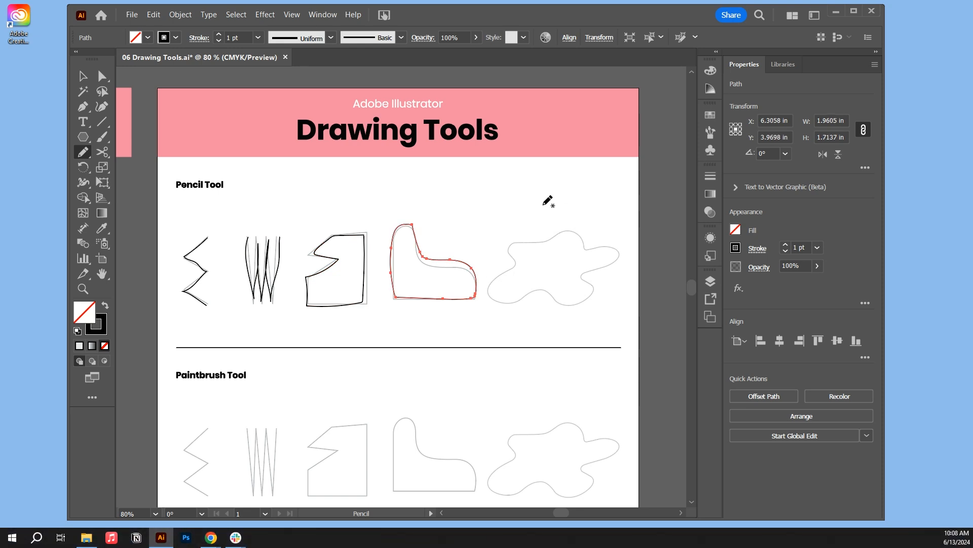
pyautogui.moveTo(513, 268)
pyautogui.mouseDown()
pyautogui.moveTo(517, 240)
pyautogui.moveTo(578, 239)
pyautogui.moveTo(613, 260)
pyautogui.moveTo(585, 277)
pyautogui.moveTo(595, 280)
pyautogui.moveTo(587, 297)
pyautogui.moveTo(494, 281)
pyautogui.mouseUp()
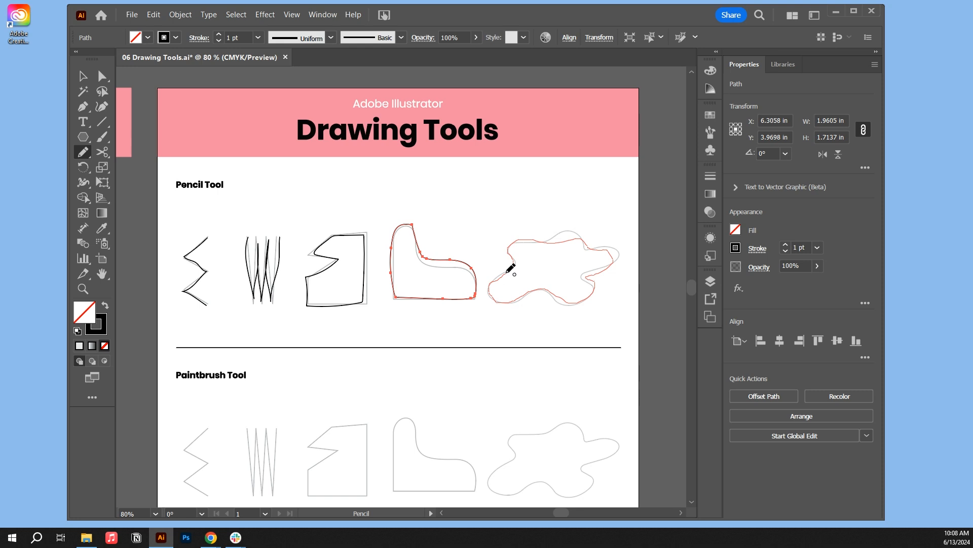
pyautogui.moveTo(511, 267); pyautogui.dragTo(513, 268)
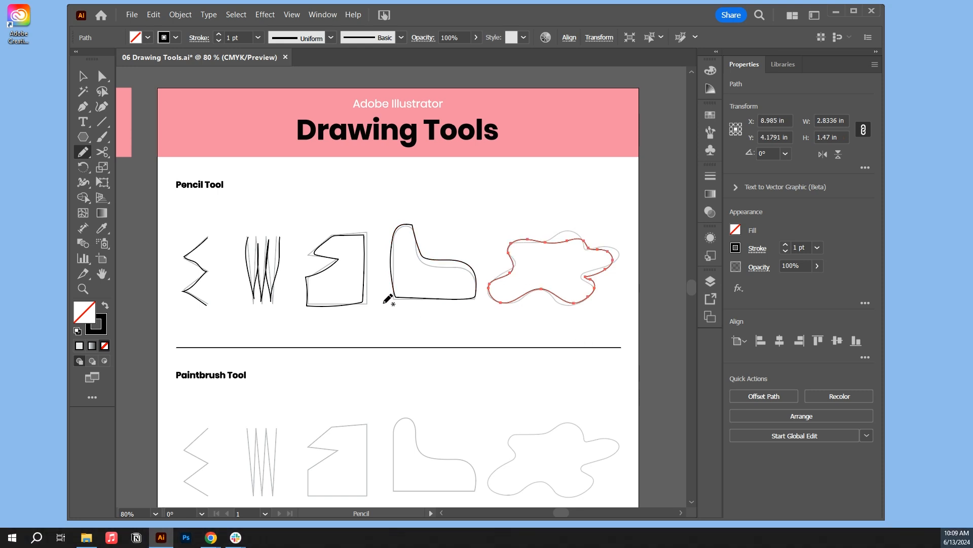
# Step: Trace the zigzag in the Paintbrush Tool row with the Paintbrush tool, using the 5 pt. Round brush
pyautogui.moveTo(383, 333)
pyautogui.mouseDown()
pyautogui.moveTo(363, 238)
pyautogui.moveTo(385, 115)
pyautogui.mouseUp()
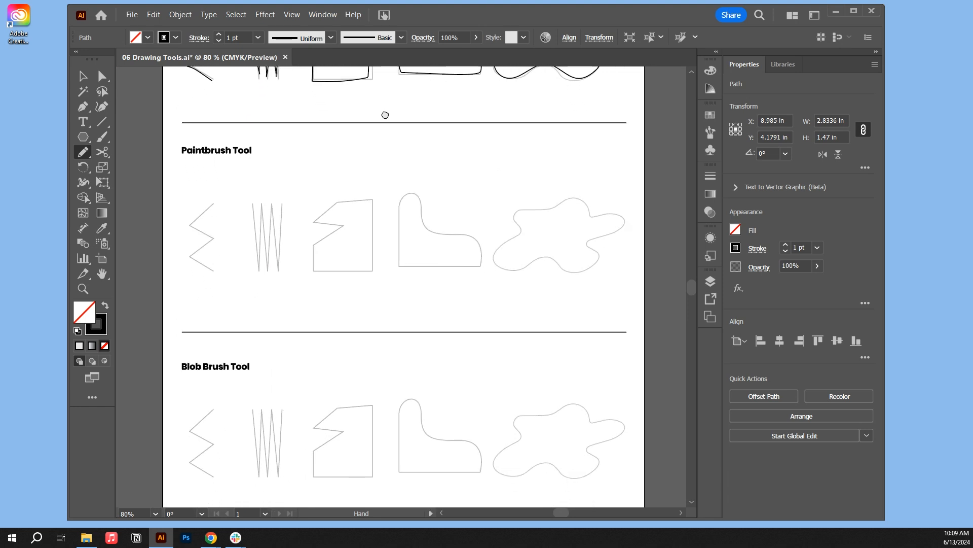
pyautogui.click(102, 137)
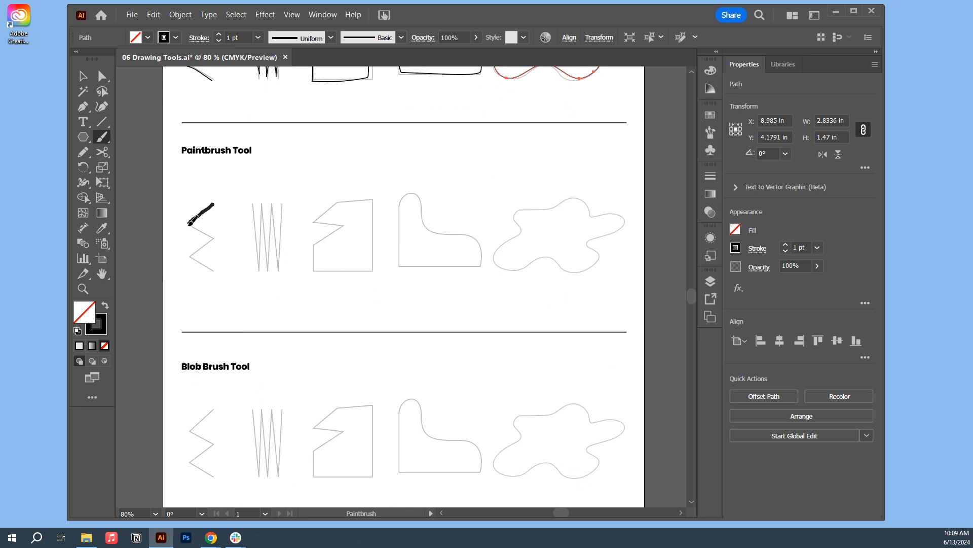
pyautogui.moveTo(189, 223)
pyautogui.mouseDown()
pyautogui.moveTo(213, 239)
pyautogui.moveTo(190, 257)
pyautogui.moveTo(217, 269)
pyautogui.mouseUp()
# Step: Review the Paintbrush tool's options and compare the stroke and brush settings of the penciled and painted zigzags
pyautogui.doubleClick(100, 137)
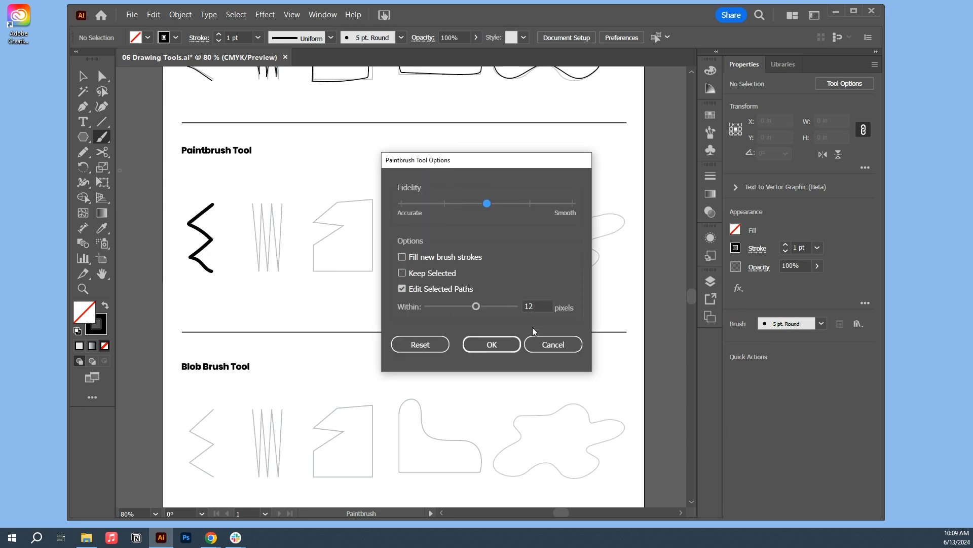
pyautogui.click(540, 339)
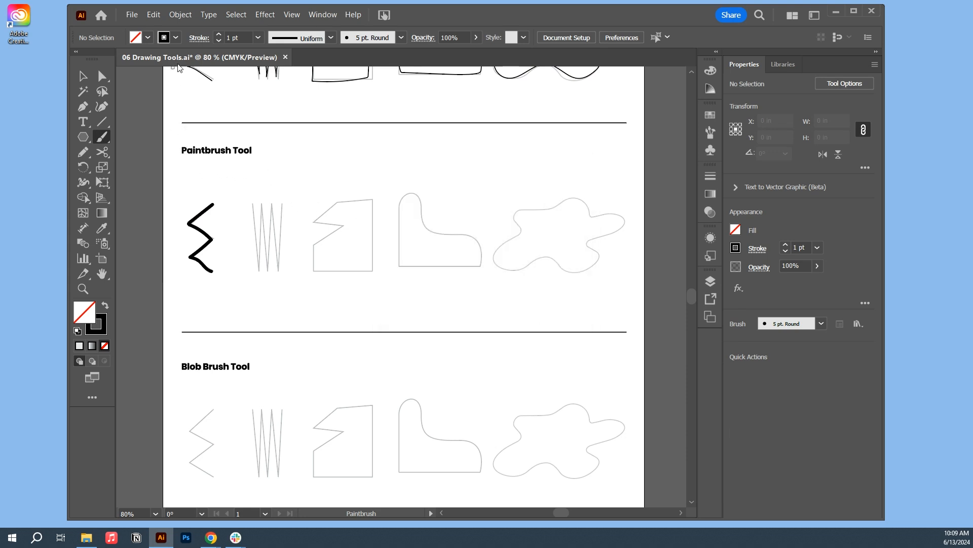
pyautogui.click(83, 75)
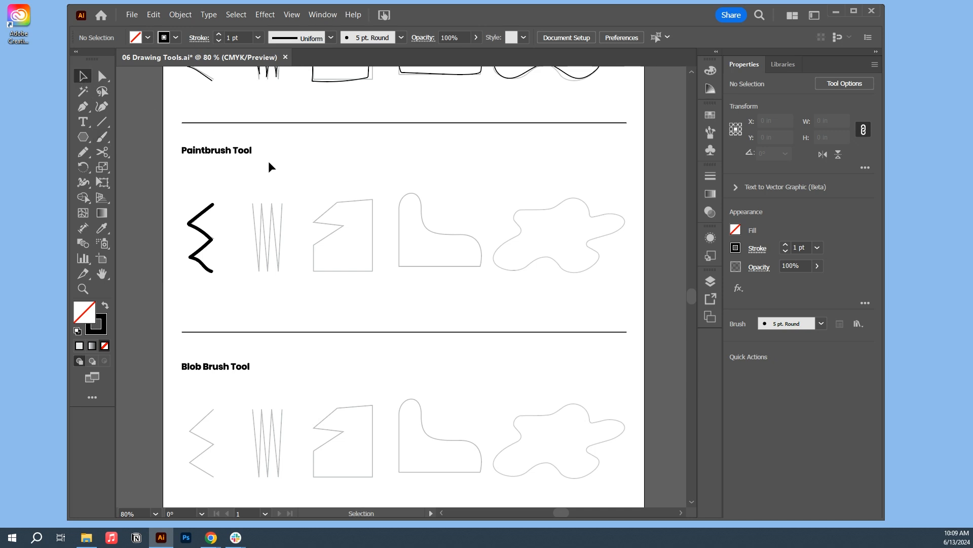
pyautogui.scroll(3, 269, 160)
pyautogui.click(198, 120)
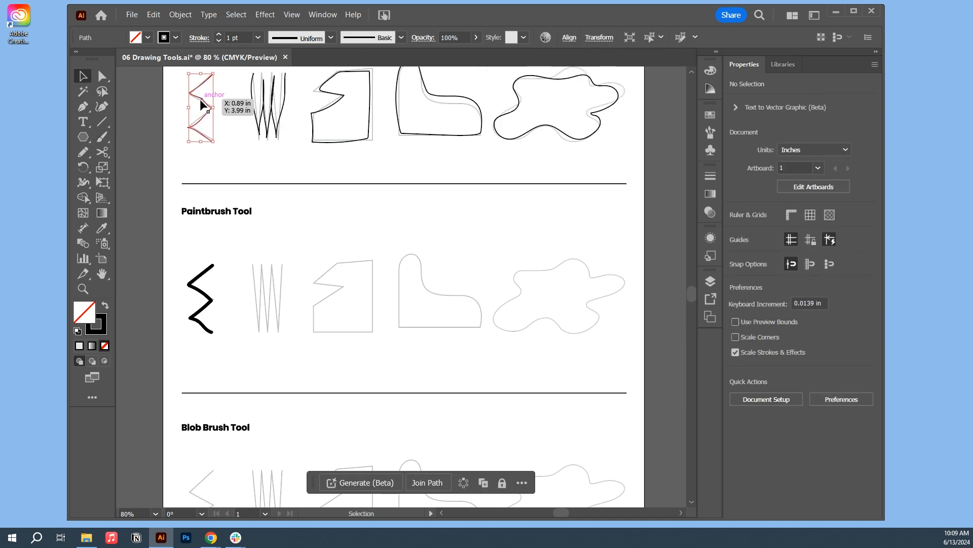
pyautogui.click(211, 271)
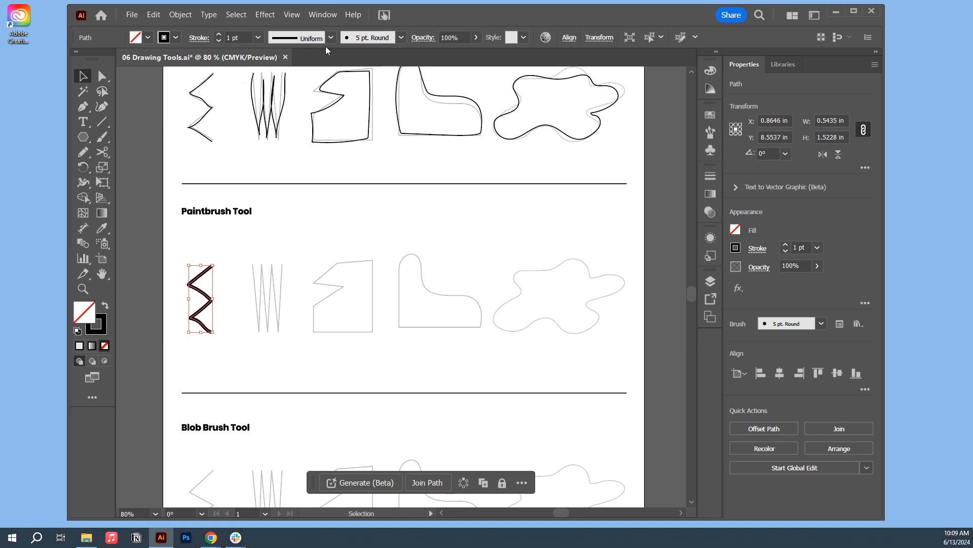
# Step: Trace the W-shaped line, the notched polygon and the boot shape in the Paintbrush Tool row with the 5 pt. Round brush
pyautogui.click(102, 137)
pyautogui.moveTo(253, 265)
pyautogui.mouseDown()
pyautogui.moveTo(256, 335)
pyautogui.moveTo(268, 266)
pyautogui.moveTo(270, 324)
pyautogui.moveTo(274, 262)
pyautogui.moveTo(283, 329)
pyautogui.moveTo(284, 263)
pyautogui.moveTo(362, 259)
pyautogui.moveTo(375, 267)
pyautogui.moveTo(370, 328)
pyautogui.moveTo(315, 337)
pyautogui.moveTo(315, 304)
pyautogui.moveTo(349, 290)
pyautogui.moveTo(313, 284)
pyautogui.mouseUp()
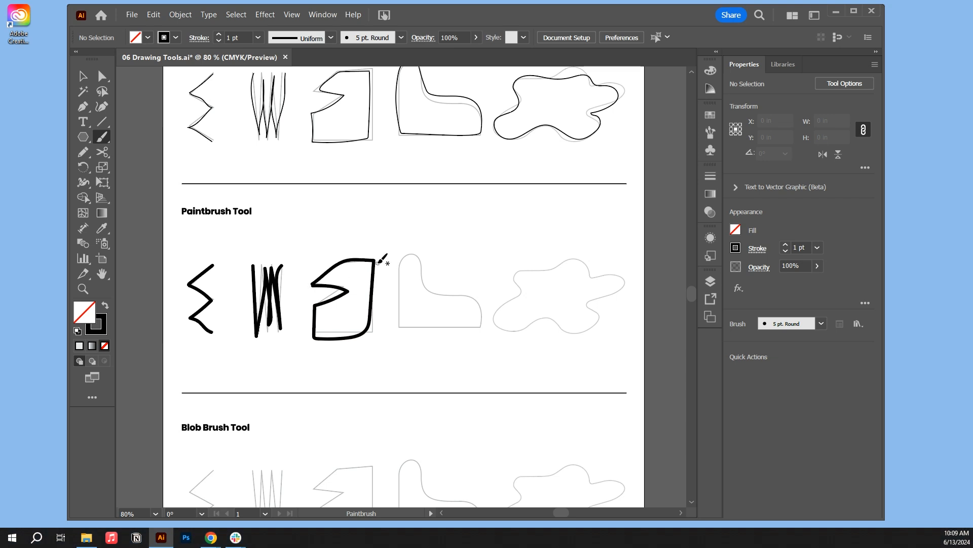
pyautogui.moveTo(410, 330)
pyautogui.mouseDown()
pyautogui.moveTo(482, 328)
pyautogui.moveTo(482, 311)
pyautogui.moveTo(426, 289)
pyautogui.moveTo(417, 254)
pyautogui.moveTo(399, 258)
pyautogui.moveTo(400, 329)
pyautogui.mouseUp()
# Step: Move the painted boot off its template to inspect its path in Outline view, and restore its position and the Preview view
pyautogui.click(83, 76)
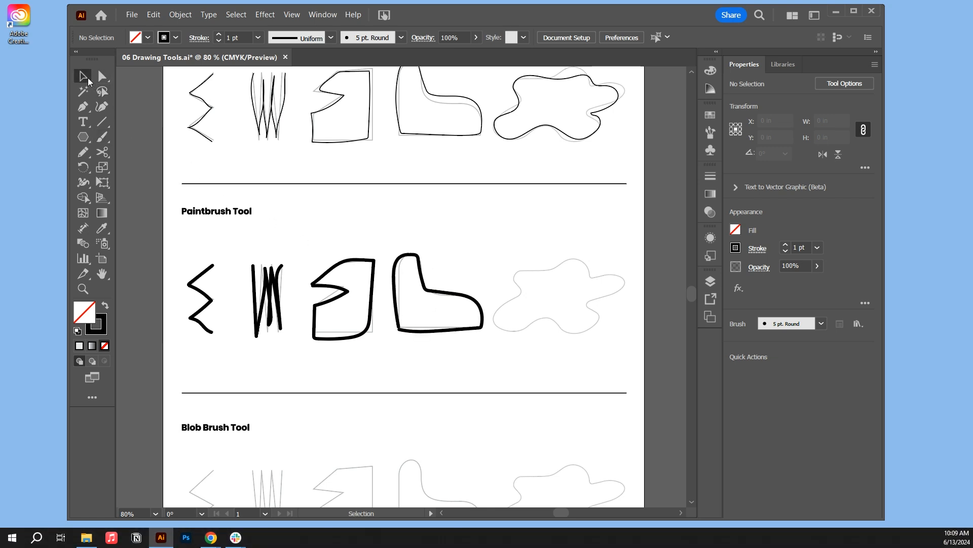
pyautogui.moveTo(434, 291)
pyautogui.mouseDown()
pyautogui.moveTo(467, 224)
pyautogui.moveTo(459, 249)
pyautogui.mouseUp()
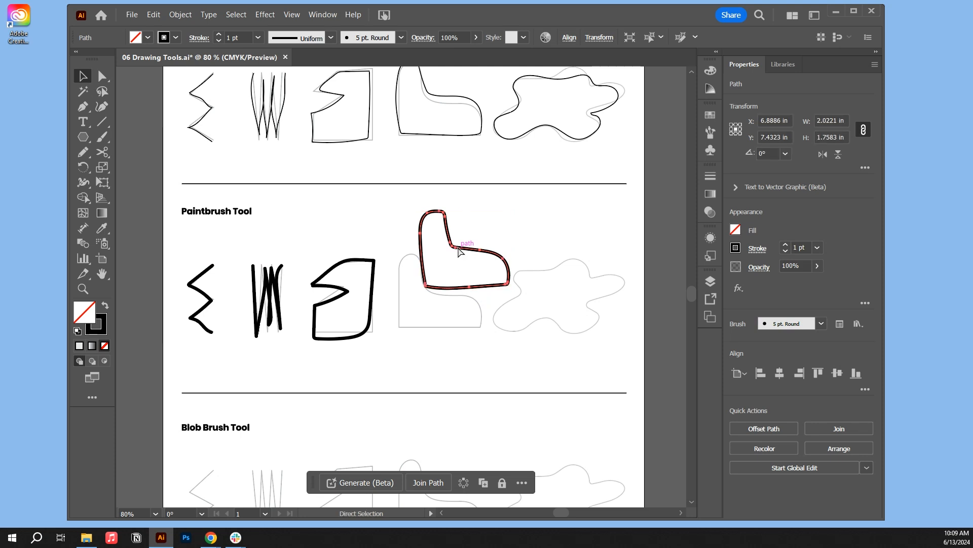
pyautogui.hotkey('ctrl', 'y')
pyautogui.click(466, 229)
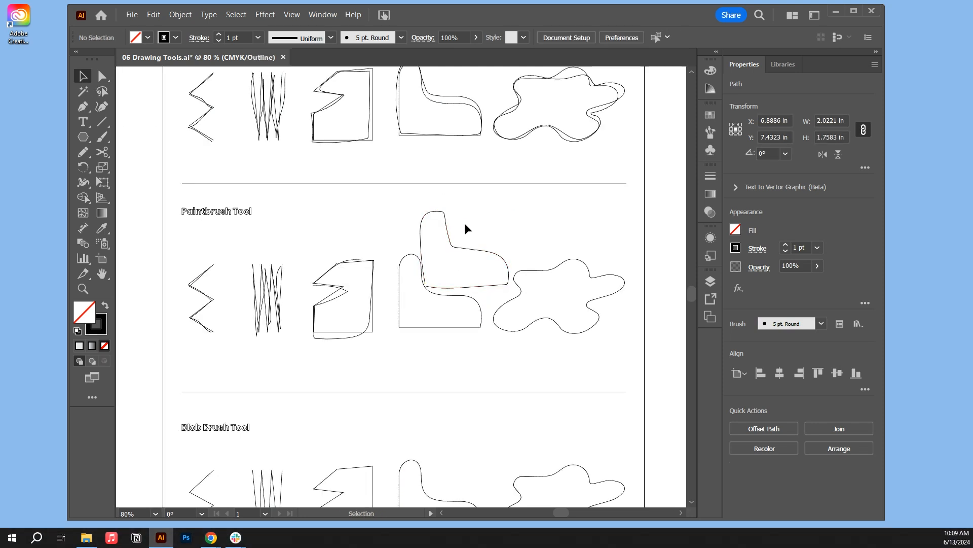
pyautogui.press('a')
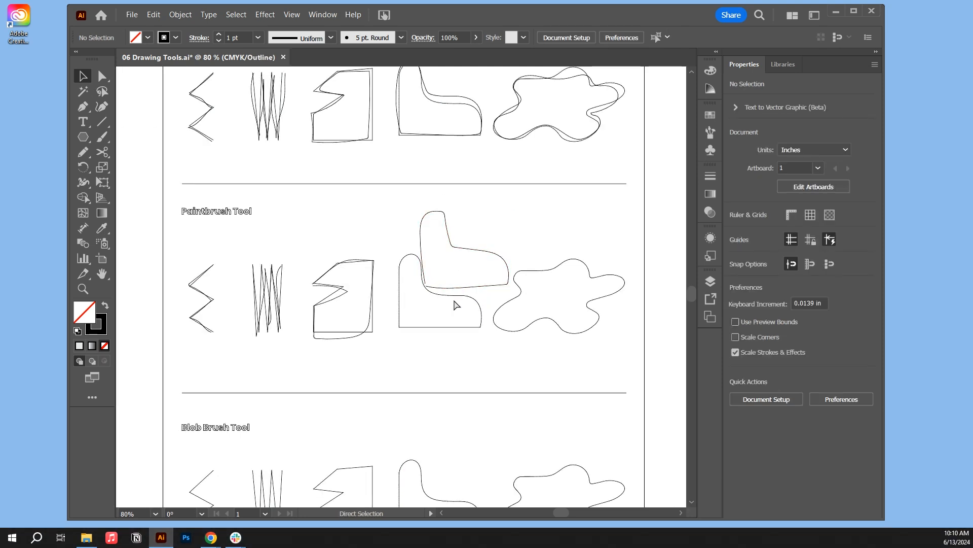
pyautogui.click(454, 302)
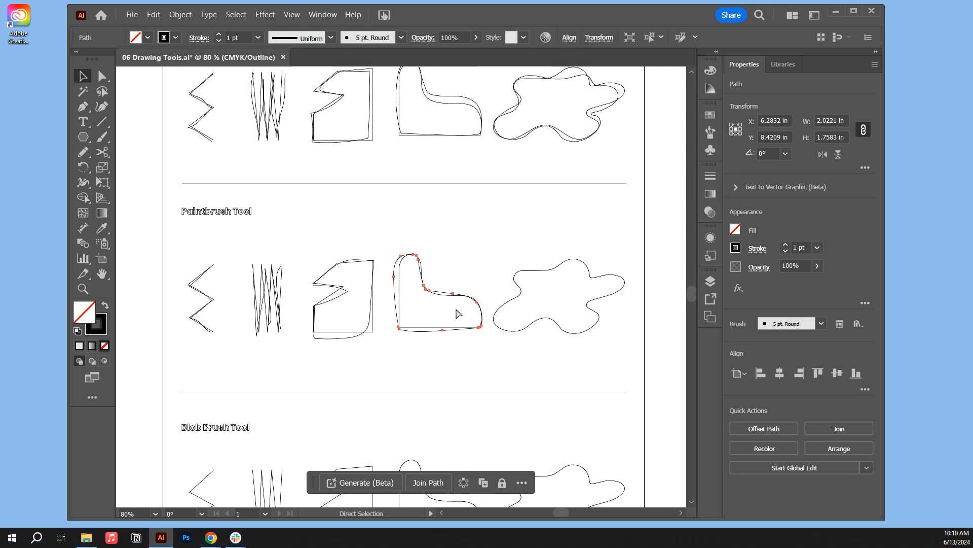
pyautogui.hotkey('ctrl', 'y')
pyautogui.press('v')
pyautogui.click(499, 269)
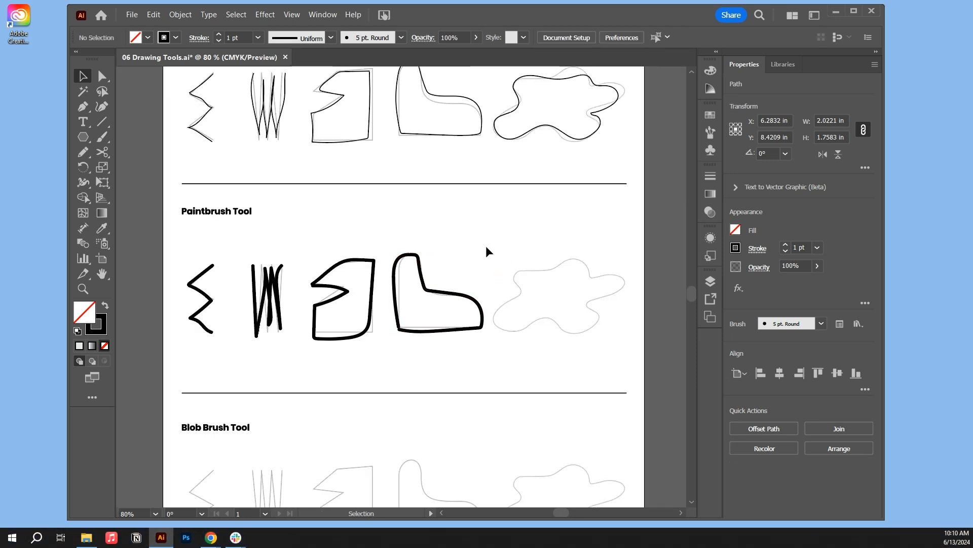
# Step: Trace the wavy blob shape in the Paintbrush Tool row with the Paintbrush tool
pyautogui.click(102, 137)
pyautogui.moveTo(502, 306)
pyautogui.mouseDown()
pyautogui.moveTo(521, 288)
pyautogui.moveTo(517, 278)
pyautogui.moveTo(581, 257)
pyautogui.moveTo(587, 275)
pyautogui.moveTo(616, 282)
pyautogui.moveTo(579, 308)
pyautogui.moveTo(591, 312)
pyautogui.moveTo(587, 324)
pyautogui.moveTo(506, 329)
pyautogui.moveTo(502, 304)
pyautogui.mouseUp()
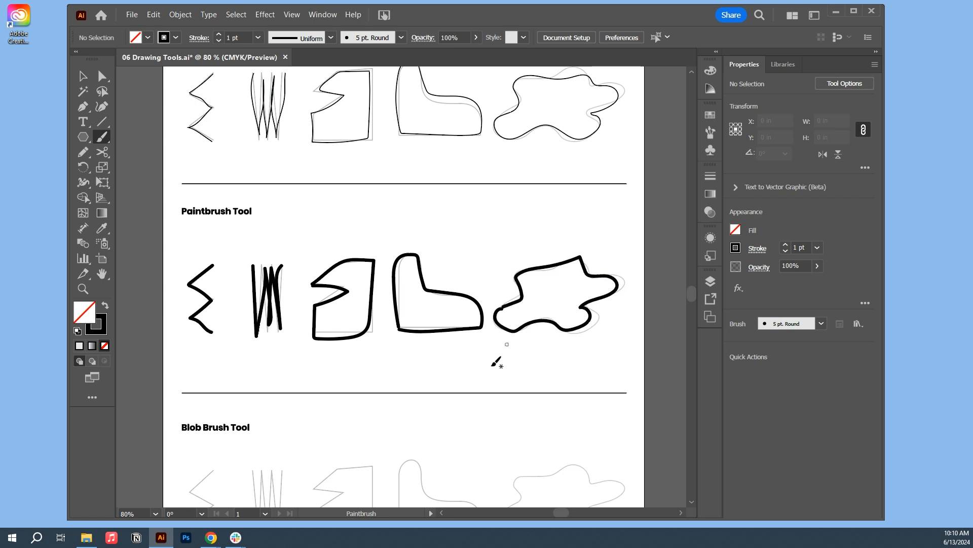
# Step: Trace the zigzag and the W-shaped line in the Blob Brush Tool row with the Blob Brush tool
pyautogui.moveTo(494, 363)
pyautogui.mouseDown()
pyautogui.moveTo(539, 203)
pyautogui.moveTo(481, 175)
pyautogui.mouseUp()
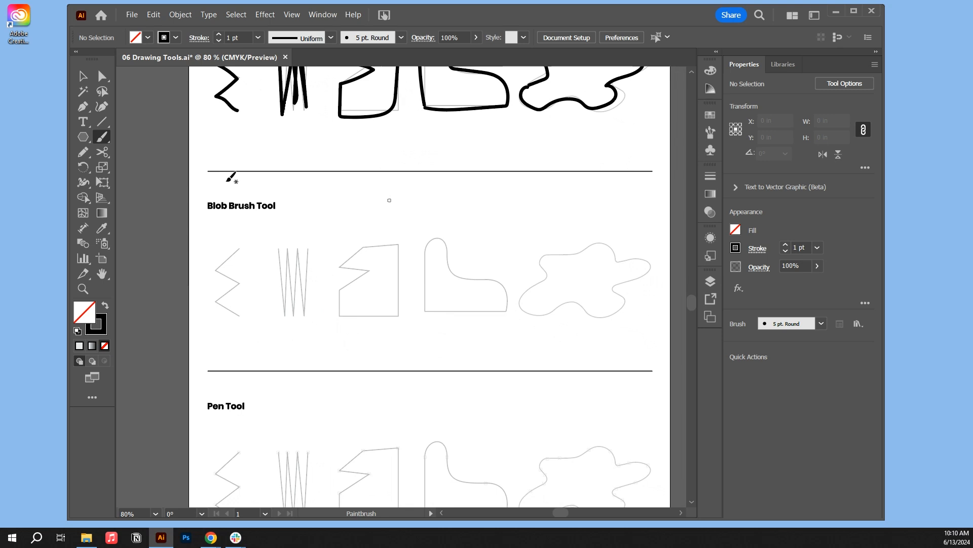
pyautogui.click(103, 140)
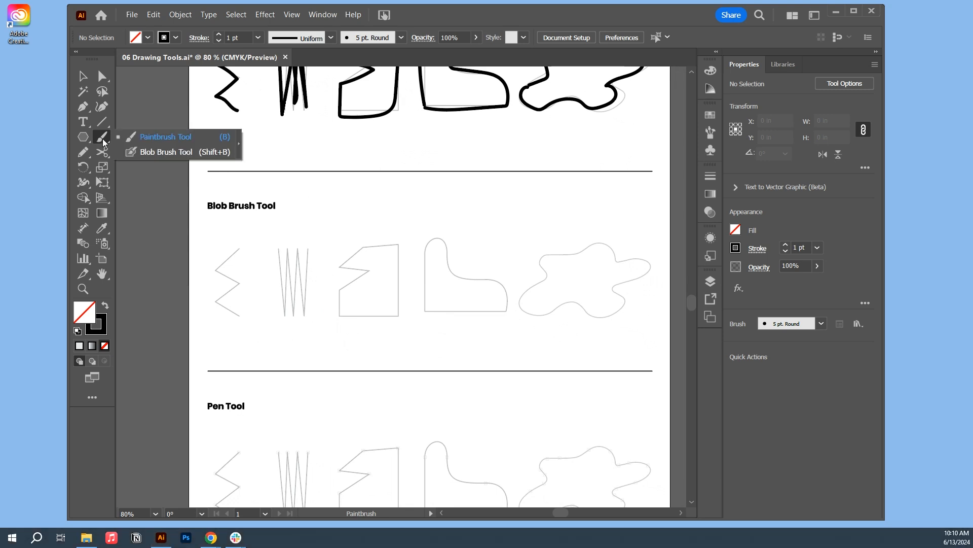
pyautogui.click(170, 152)
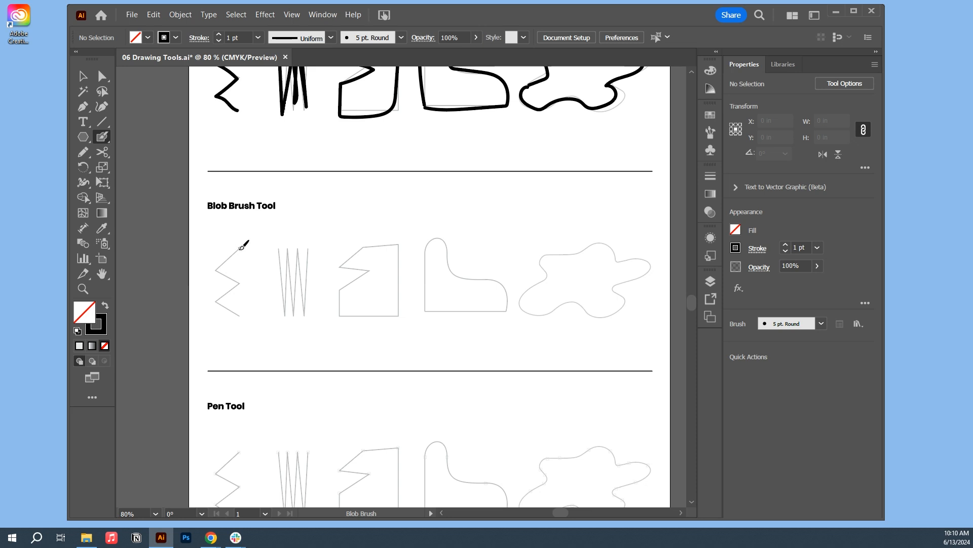
pyautogui.moveTo(227, 273)
pyautogui.mouseDown()
pyautogui.moveTo(215, 305)
pyautogui.moveTo(238, 316)
pyautogui.mouseUp()
pyautogui.moveTo(277, 244)
pyautogui.mouseDown()
pyautogui.moveTo(285, 315)
pyautogui.moveTo(286, 252)
pyautogui.moveTo(293, 314)
pyautogui.moveTo(297, 259)
pyautogui.moveTo(309, 310)
pyautogui.moveTo(308, 252)
pyautogui.mouseUp()
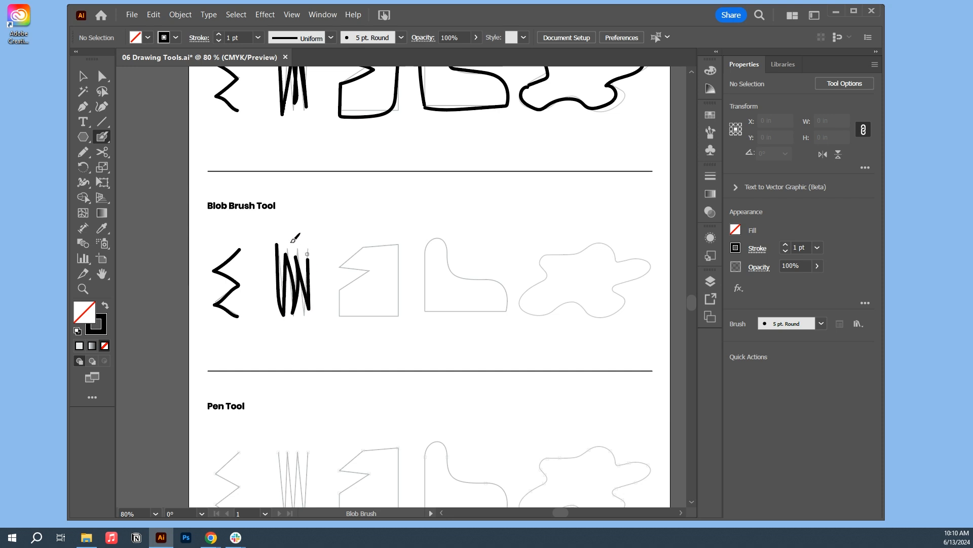
# Step: Compare the path structure and appearance settings of the W-shaped lines made with the Paintbrush and the Blob Brush
pyautogui.click(83, 75)
pyautogui.click(283, 91)
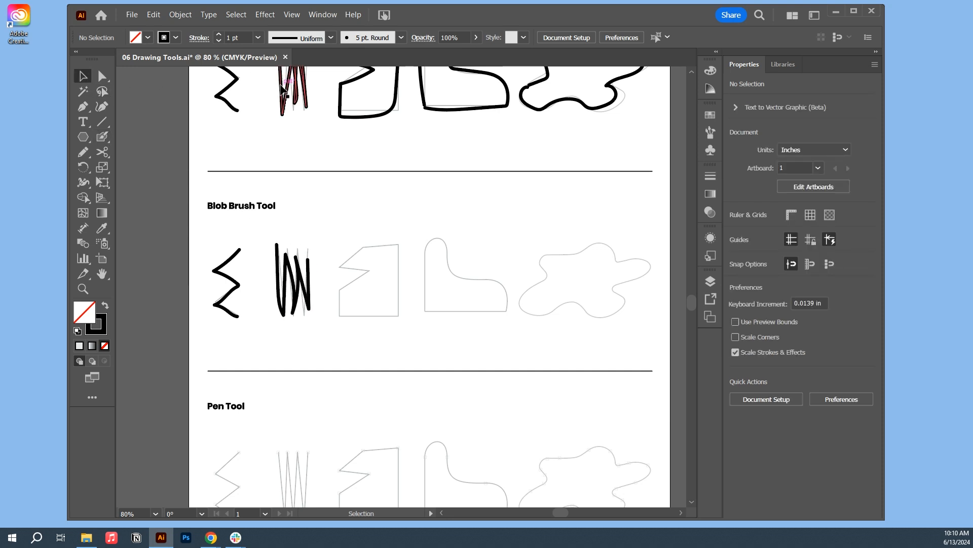
pyautogui.scroll(2, 294, 188)
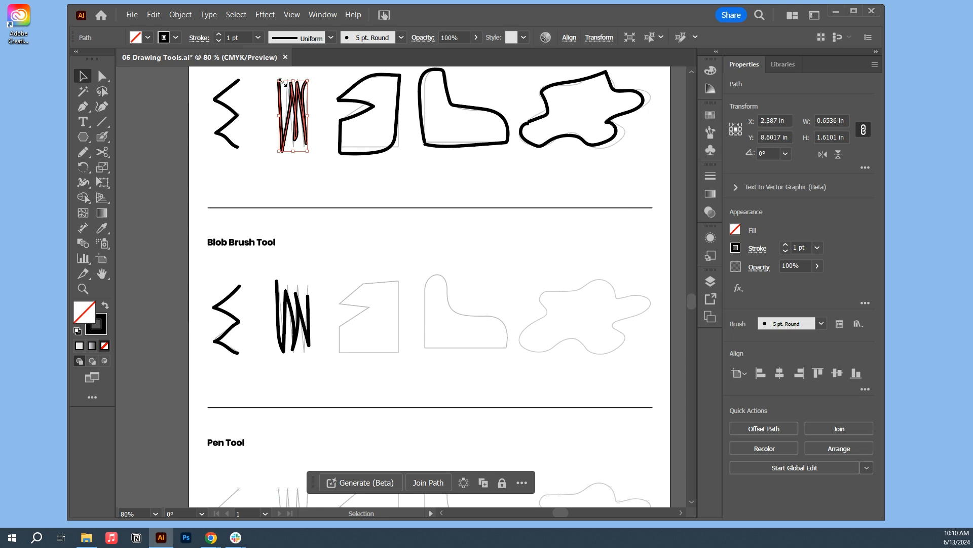
pyautogui.click(281, 315)
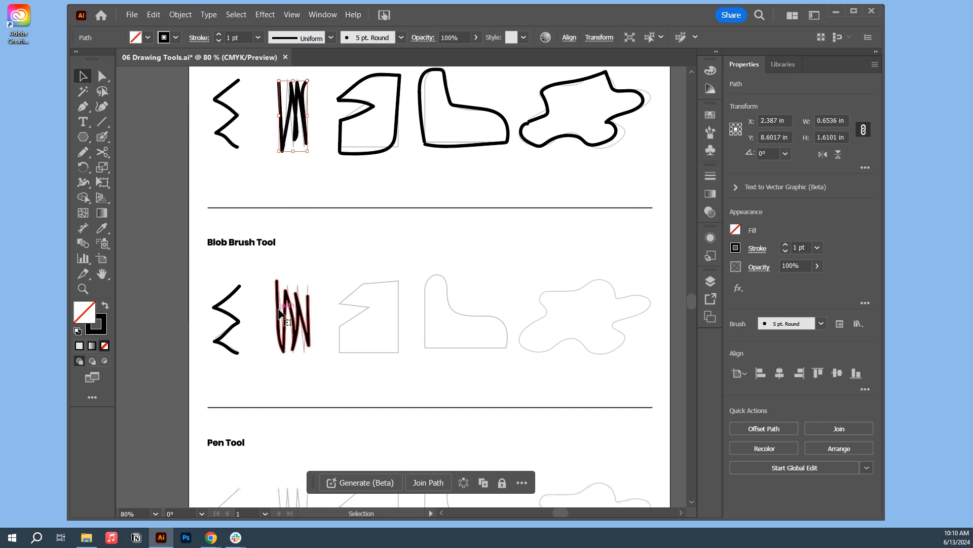
pyautogui.hotkey('ctrl', '+')
pyautogui.hotkey('ctrl', '+')
pyautogui.hotkey('ctrl', '+')
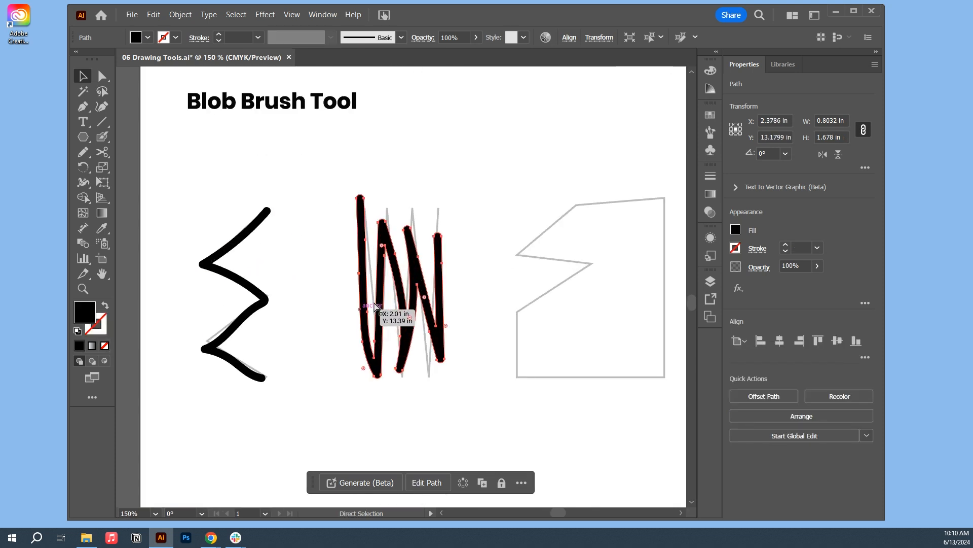
pyautogui.click(516, 219)
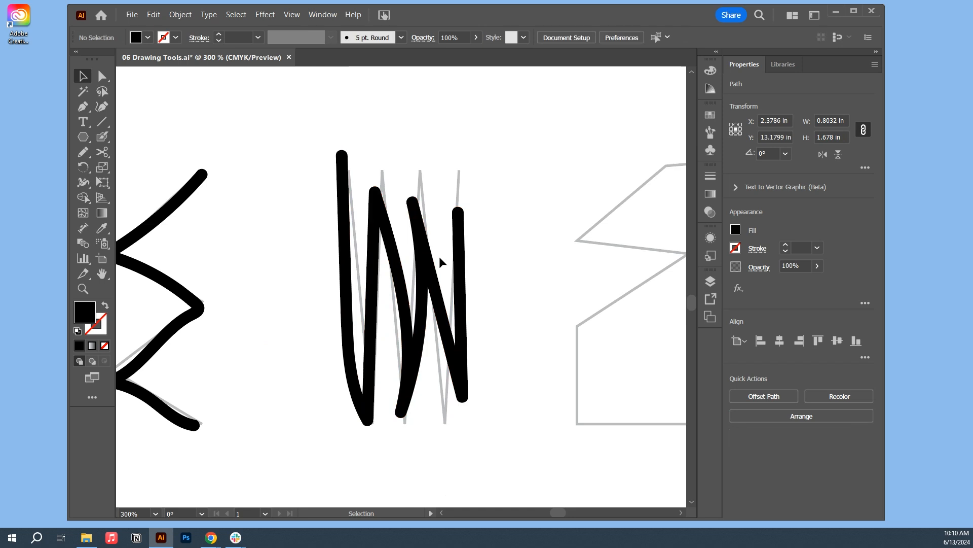
pyautogui.click(425, 264)
pyautogui.scroll(3, 479, 242)
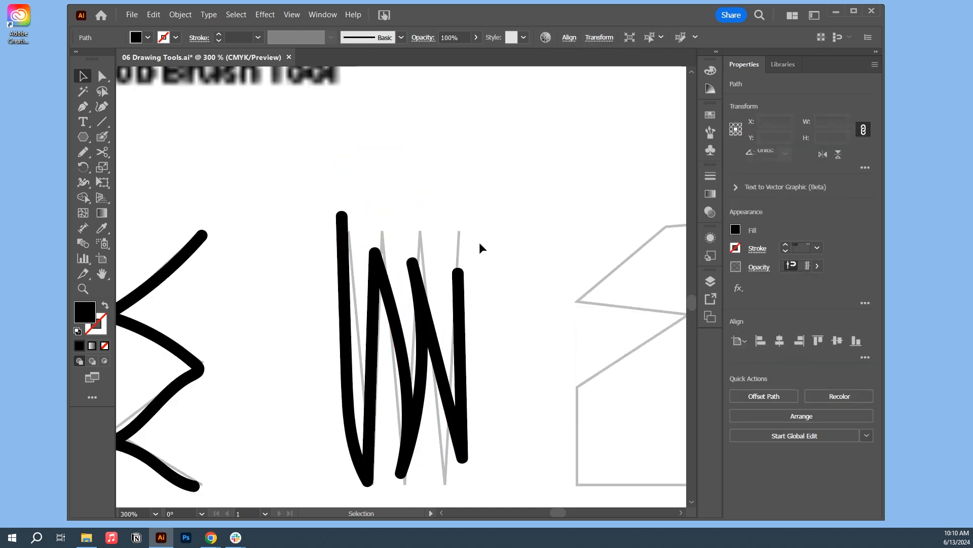
# Step: Paint a solid test blob beside the Blob Brush Tool heading with the Blob Brush and move it aside horizontally
pyautogui.click(103, 138)
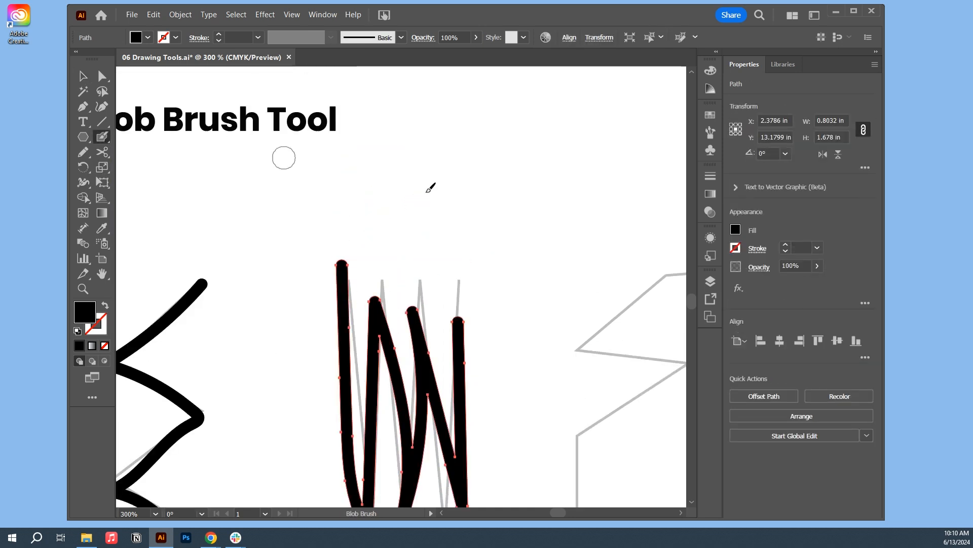
pyautogui.moveTo(451, 178)
pyautogui.mouseDown()
pyautogui.moveTo(531, 194)
pyautogui.moveTo(504, 156)
pyautogui.mouseUp()
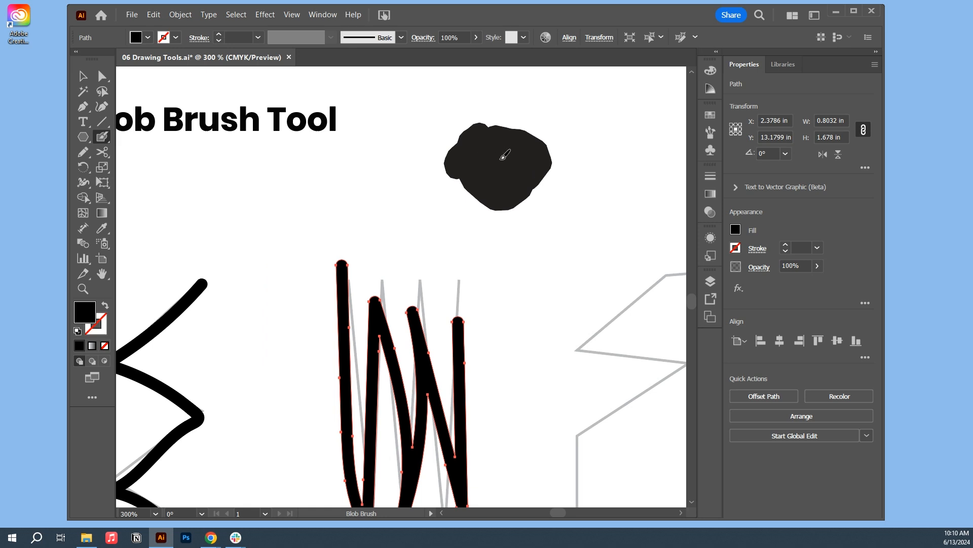
pyautogui.click(83, 78)
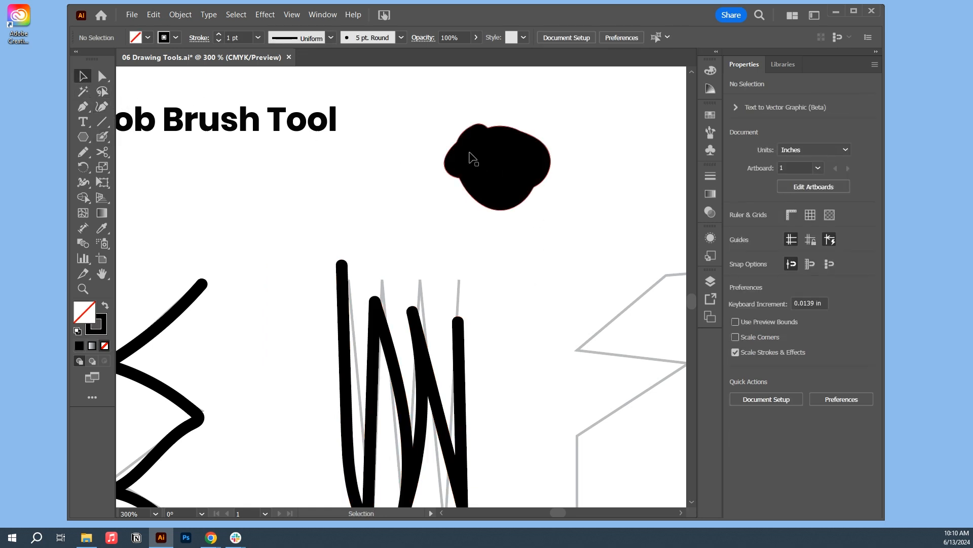
pyautogui.click(474, 170)
pyautogui.moveTo(482, 192)
pyautogui.mouseDown()
pyautogui.moveTo(612, 150)
pyautogui.moveTo(590, 193)
pyautogui.mouseUp()
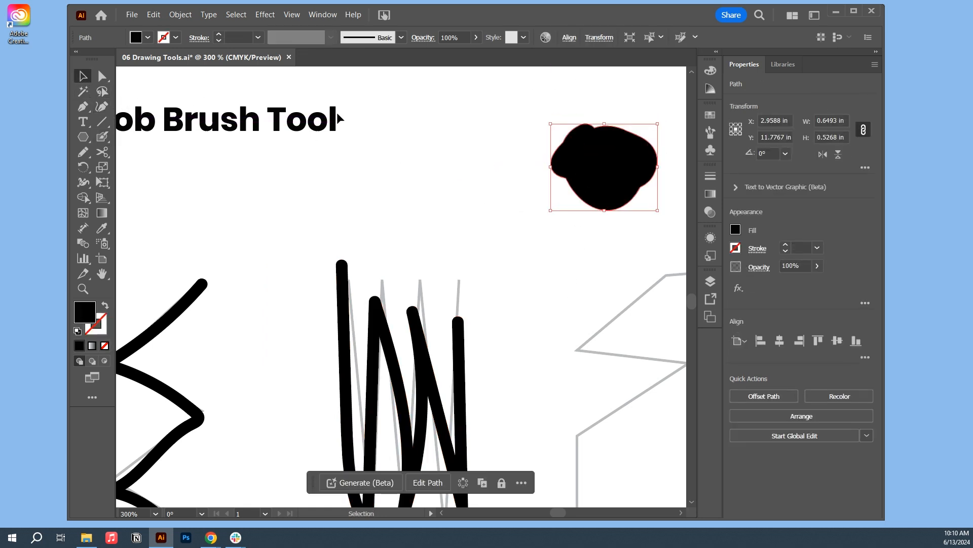
# Step: Scribble a similar test blob next to it with the Paintbrush, compare the two paths, and delete both blobs
pyautogui.click(102, 137)
pyautogui.press('b')
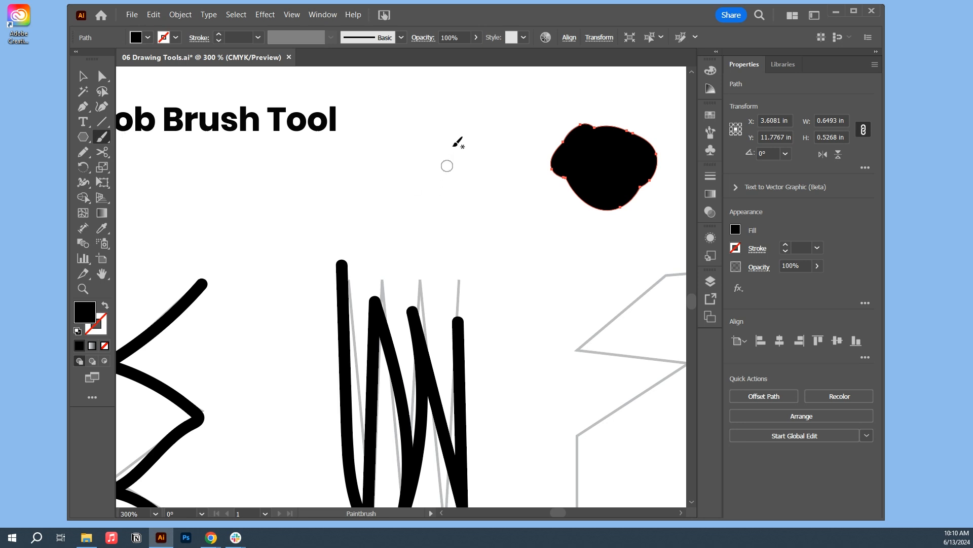
pyautogui.moveTo(452, 147)
pyautogui.mouseDown()
pyautogui.moveTo(440, 172)
pyautogui.moveTo(458, 124)
pyautogui.moveTo(515, 165)
pyautogui.moveTo(483, 185)
pyautogui.moveTo(456, 172)
pyautogui.mouseUp()
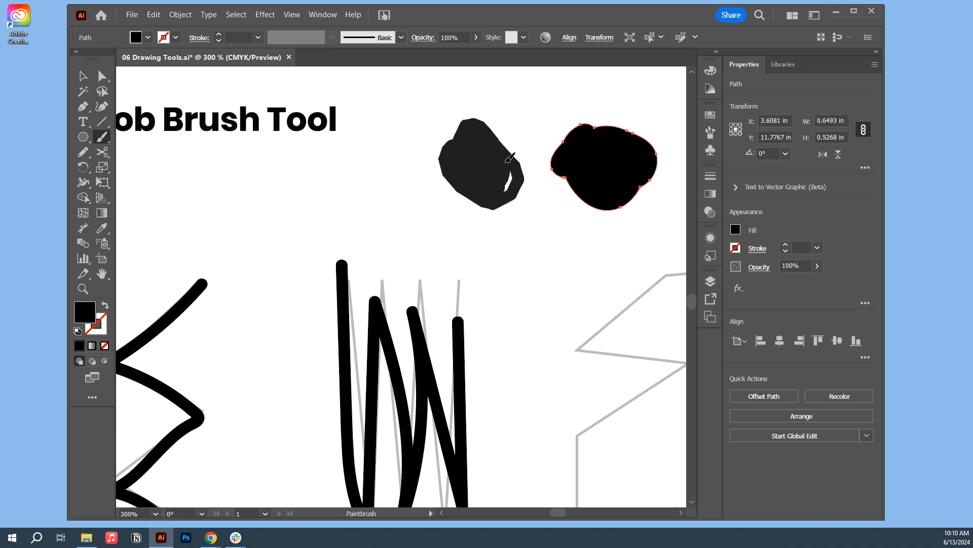
pyautogui.click(83, 76)
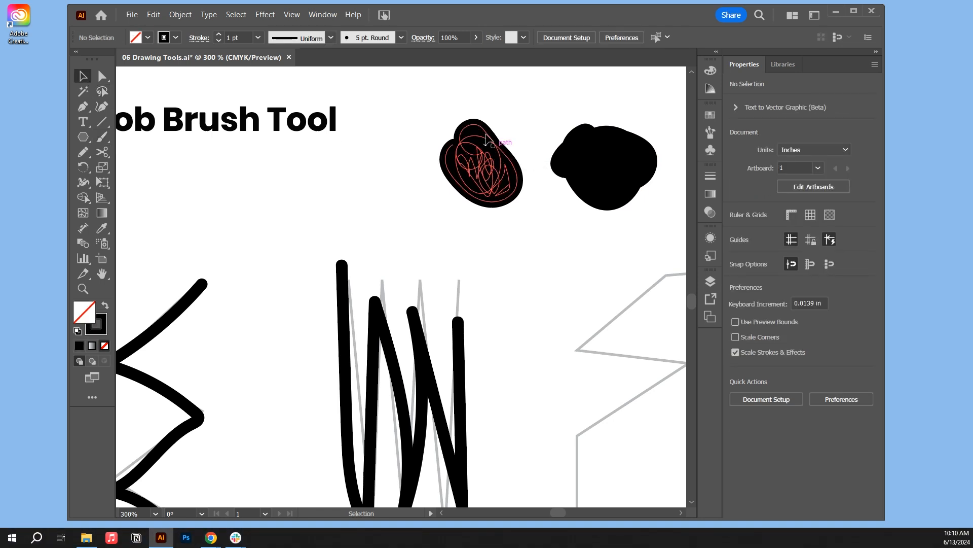
pyautogui.click(582, 158)
pyautogui.moveTo(411, 101)
pyautogui.mouseDown()
pyautogui.moveTo(645, 248)
pyautogui.moveTo(640, 237)
pyautogui.mouseUp()
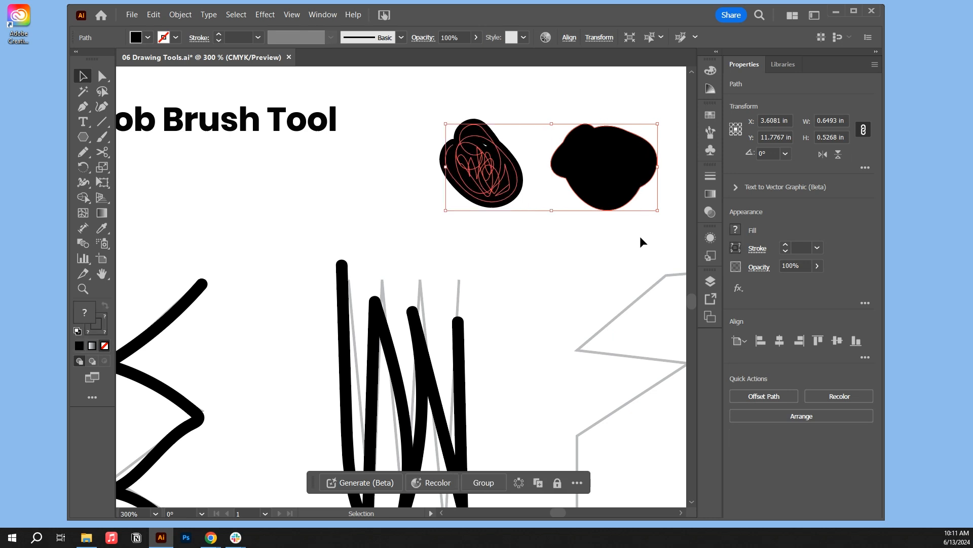
pyautogui.press('Delete')
# Step: Trace the notched polygon, the boot and the wavy blob shape in the Blob Brush Tool row with the Blob Brush
pyautogui.hotkey('ctrl', '-')
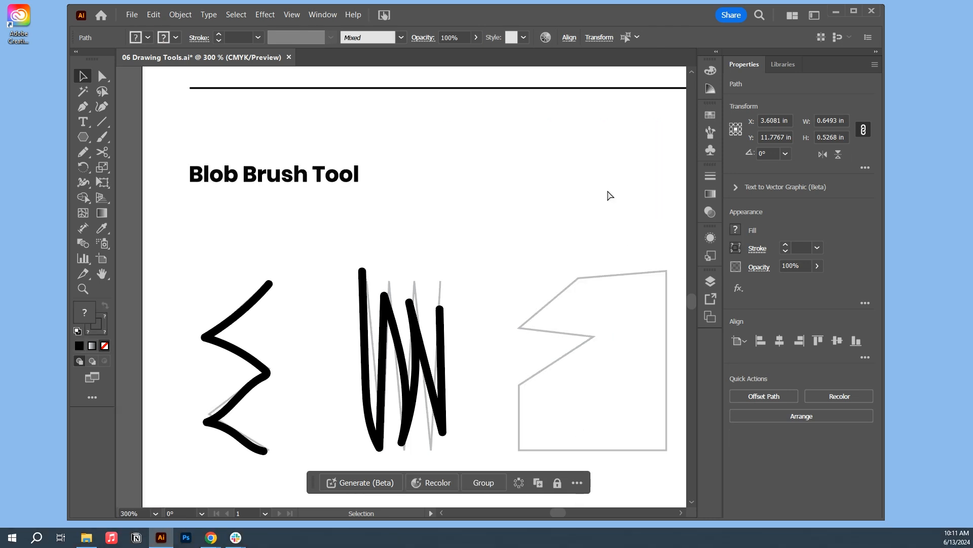
pyautogui.hotkey('ctrl', '-')
pyautogui.hotkey('ctrl', '-')
pyautogui.hotkey('ctrl', '-')
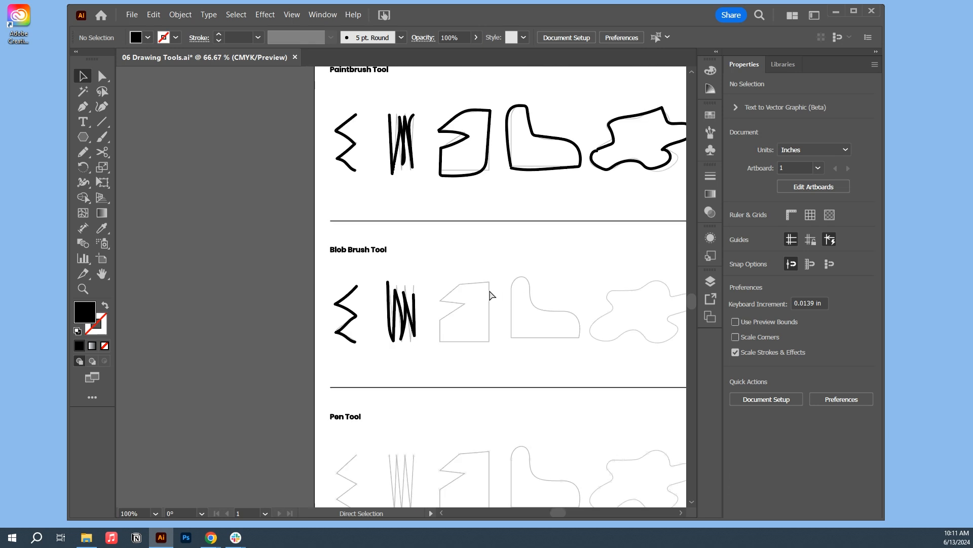
pyautogui.hscroll(5, 491, 289)
pyautogui.moveTo(466, 300); pyautogui.dragTo(495, 297)
pyautogui.hotkey('ctrl', '+')
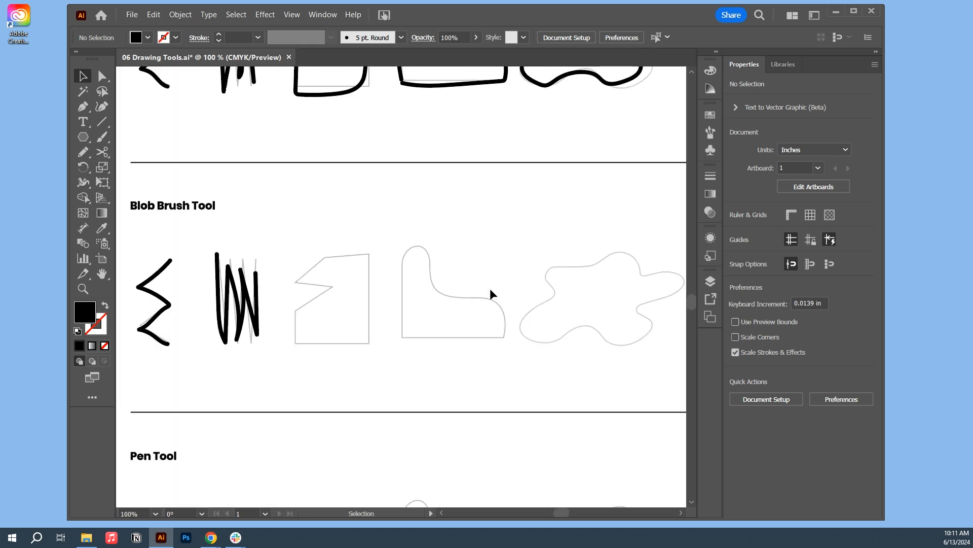
pyautogui.click(102, 137)
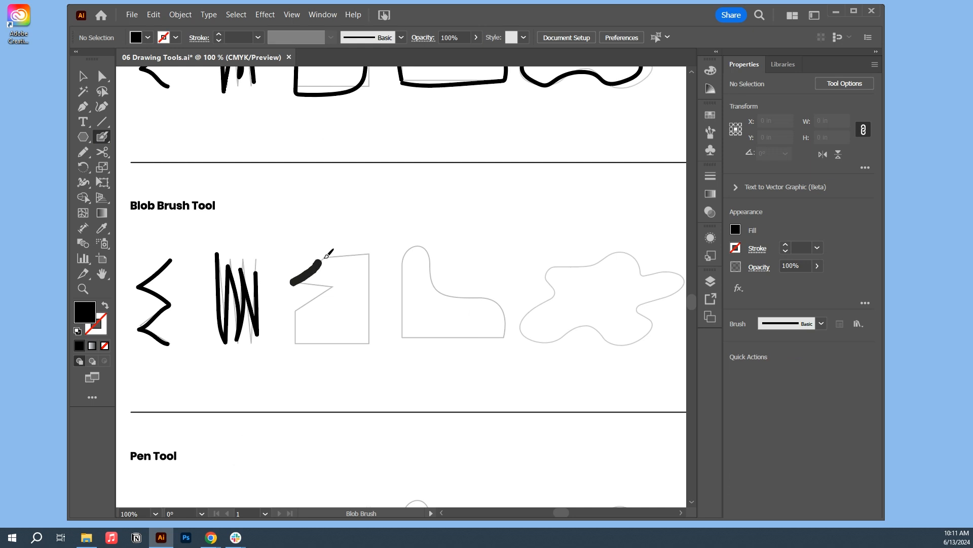
pyautogui.moveTo(326, 256)
pyautogui.mouseDown()
pyautogui.moveTo(371, 255)
pyautogui.moveTo(366, 341)
pyautogui.moveTo(296, 342)
pyautogui.moveTo(297, 312)
pyautogui.moveTo(337, 292)
pyautogui.moveTo(299, 277)
pyautogui.mouseUp()
pyautogui.moveTo(401, 334)
pyautogui.mouseDown()
pyautogui.moveTo(503, 341)
pyautogui.moveTo(506, 327)
pyautogui.moveTo(500, 308)
pyautogui.moveTo(443, 289)
pyautogui.moveTo(420, 245)
pyautogui.moveTo(401, 267)
pyautogui.moveTo(403, 334)
pyautogui.mouseUp()
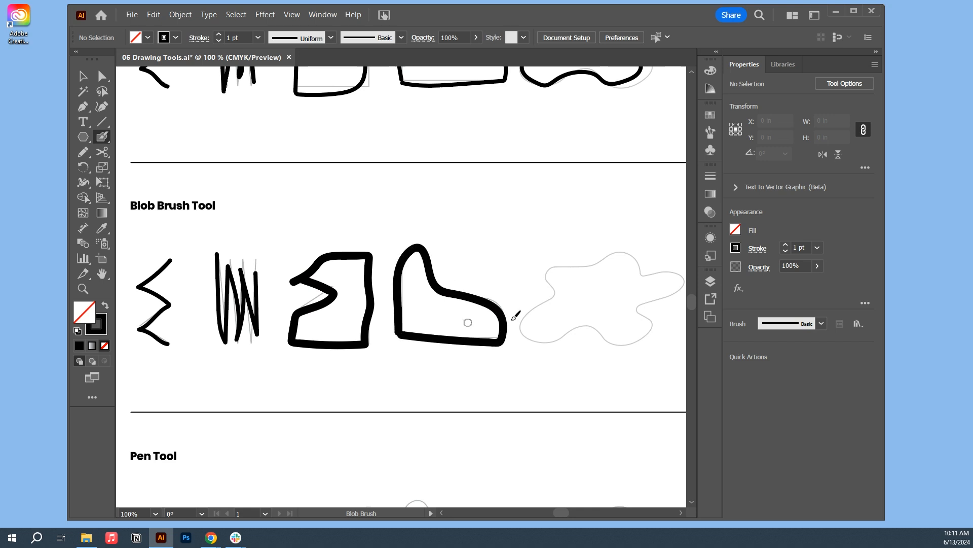
pyautogui.moveTo(524, 319)
pyautogui.mouseDown()
pyautogui.moveTo(563, 295)
pyautogui.moveTo(550, 273)
pyautogui.moveTo(564, 260)
pyautogui.moveTo(632, 254)
pyautogui.moveTo(646, 274)
pyautogui.moveTo(683, 279)
pyautogui.moveTo(676, 293)
pyautogui.moveTo(643, 306)
pyautogui.moveTo(643, 336)
pyautogui.moveTo(623, 343)
pyautogui.moveTo(583, 325)
pyautogui.moveTo(543, 338)
pyautogui.moveTo(523, 326)
pyautogui.mouseUp()
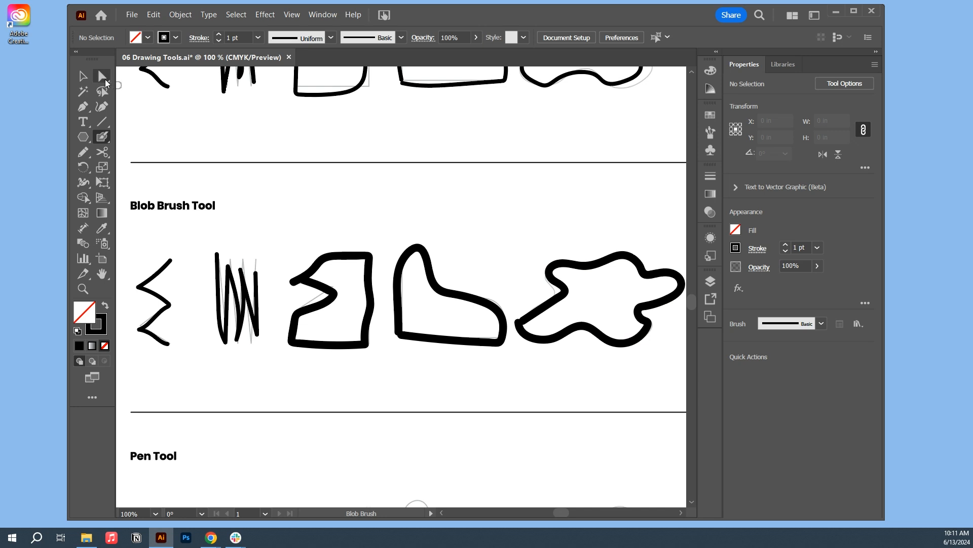
# Step: Inspect the end anchor of the painted zigzag and nudge the wavy Blob Brush shape slightly with the Direct Selection tool
pyautogui.click(101, 76)
pyautogui.moveTo(167, 91)
pyautogui.mouseDown()
pyautogui.moveTo(167, 125)
pyautogui.moveTo(185, 96)
pyautogui.moveTo(205, 102)
pyautogui.mouseUp()
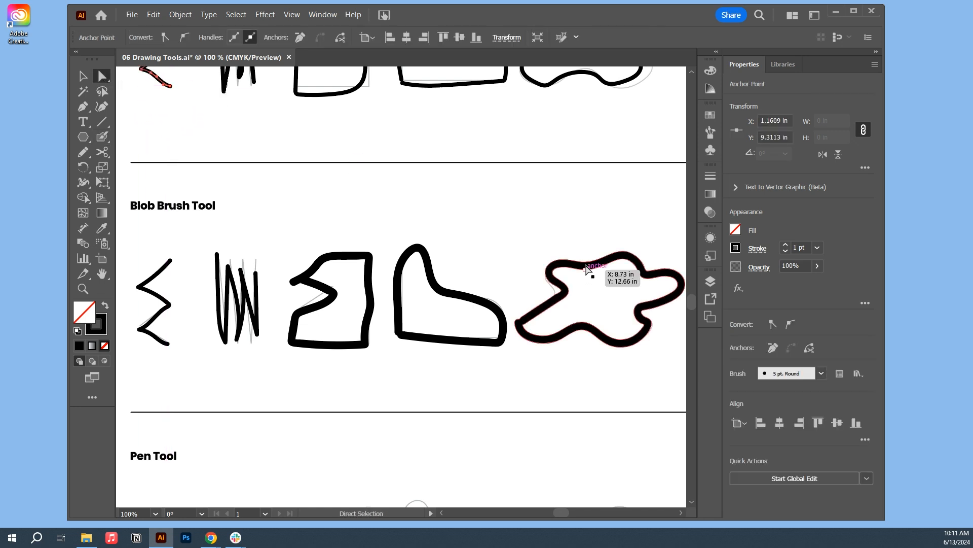
pyautogui.click(579, 264)
pyautogui.moveTo(579, 265)
pyautogui.mouseDown()
pyautogui.moveTo(618, 175)
pyautogui.moveTo(583, 268)
pyautogui.moveTo(570, 195)
pyautogui.moveTo(576, 264)
pyautogui.mouseUp()
pyautogui.click(592, 238)
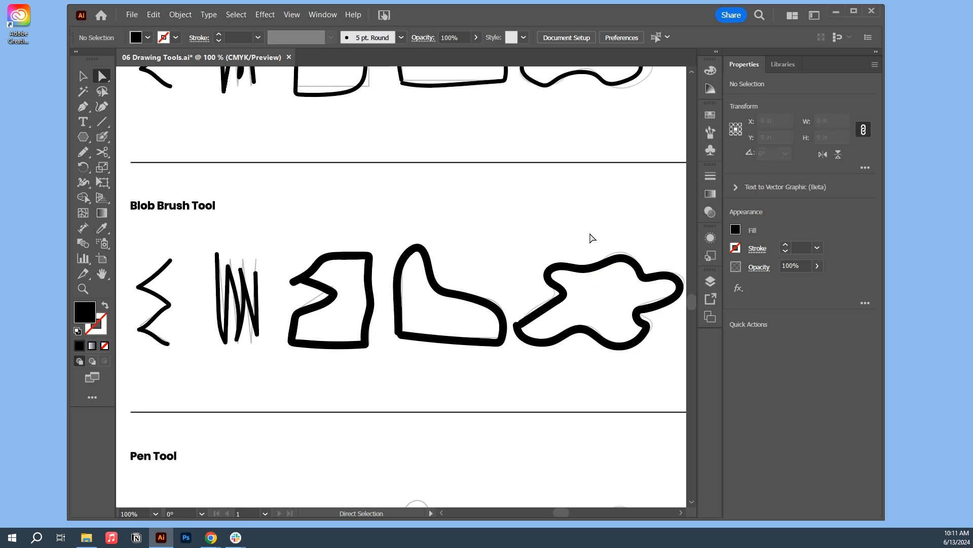
# Step: Trace the zigzag in the Pen Tool row with the Pen tool, placing a corner point at each end and bend
pyautogui.hotkey('ctrl', '-')
pyautogui.moveTo(441, 369); pyautogui.dragTo(446, 90)
pyautogui.hotkey('ctrl', '+')
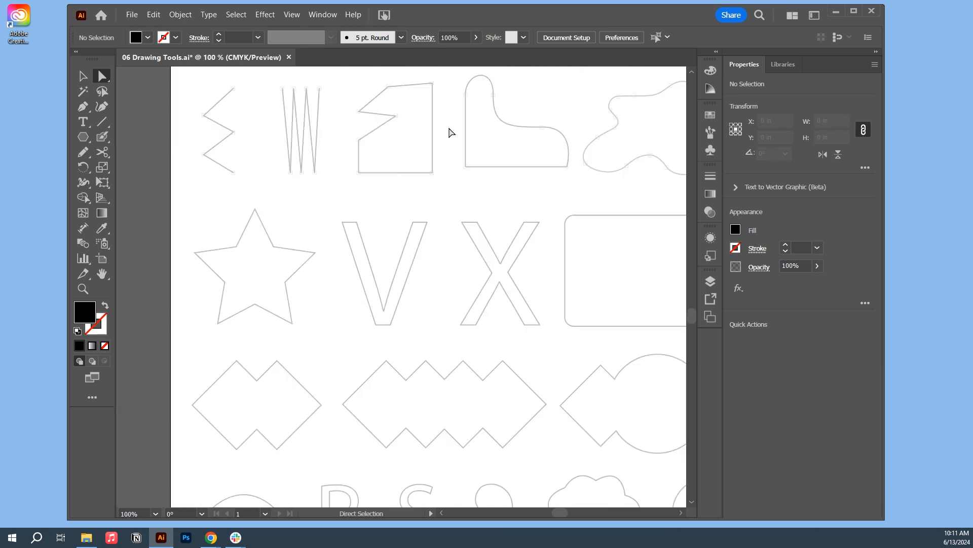
pyautogui.moveTo(419, 161); pyautogui.dragTo(377, 226)
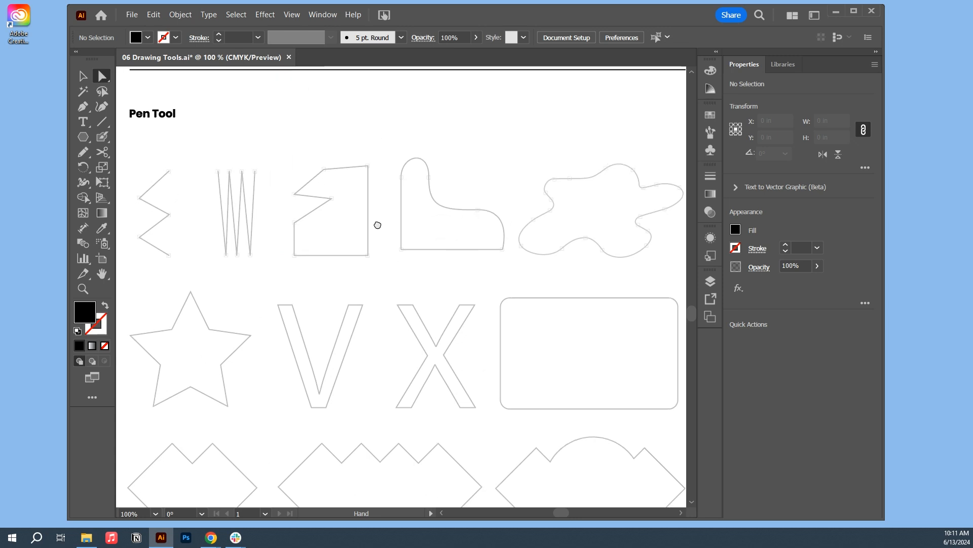
pyautogui.click(83, 107)
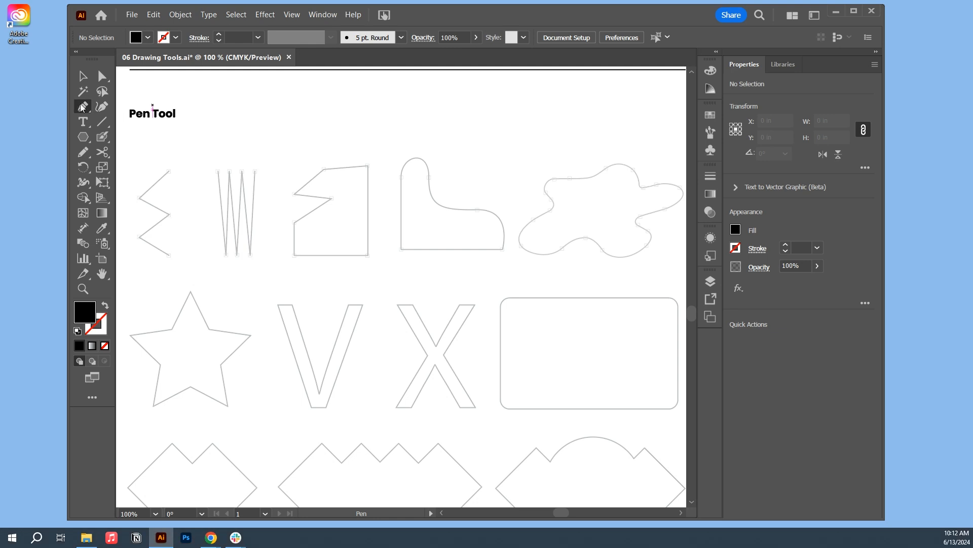
pyautogui.click(168, 172)
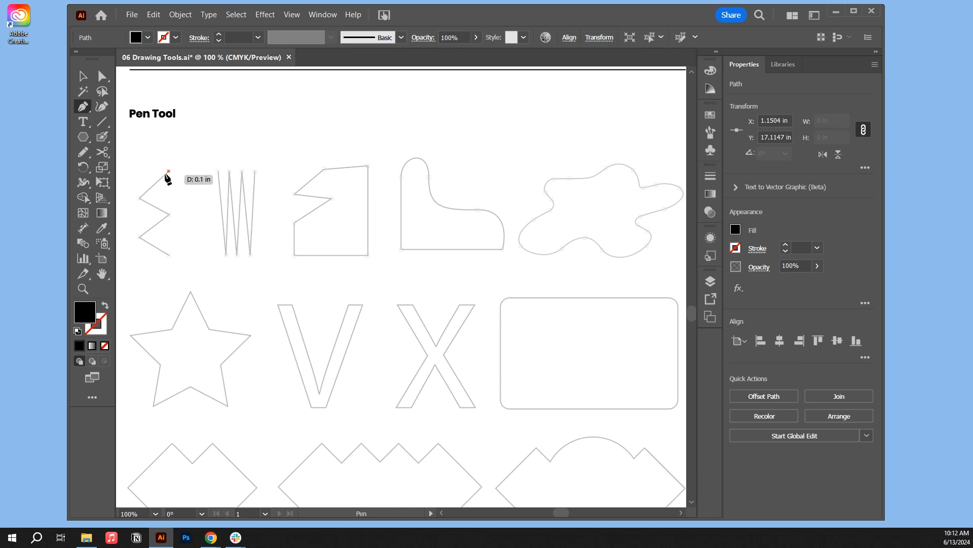
pyautogui.click(140, 198)
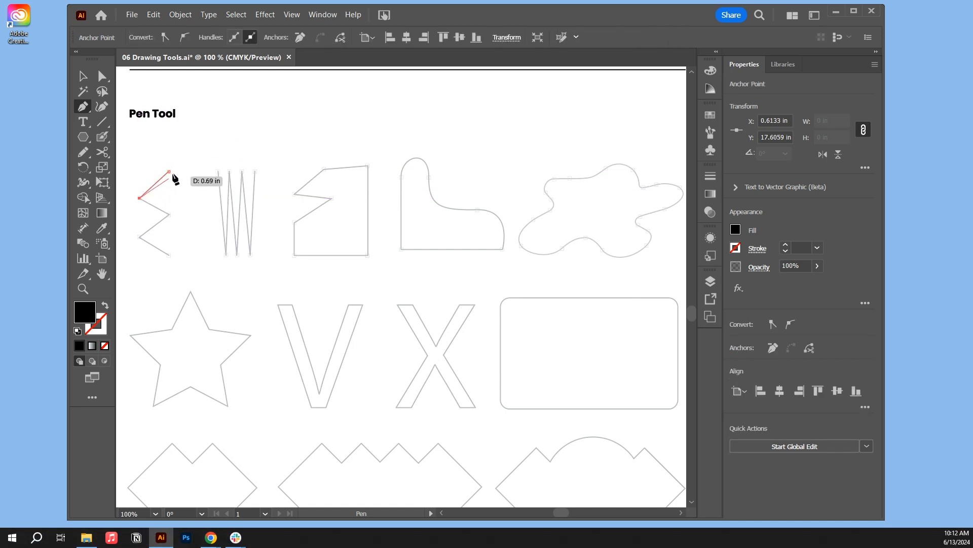
pyautogui.click(169, 215)
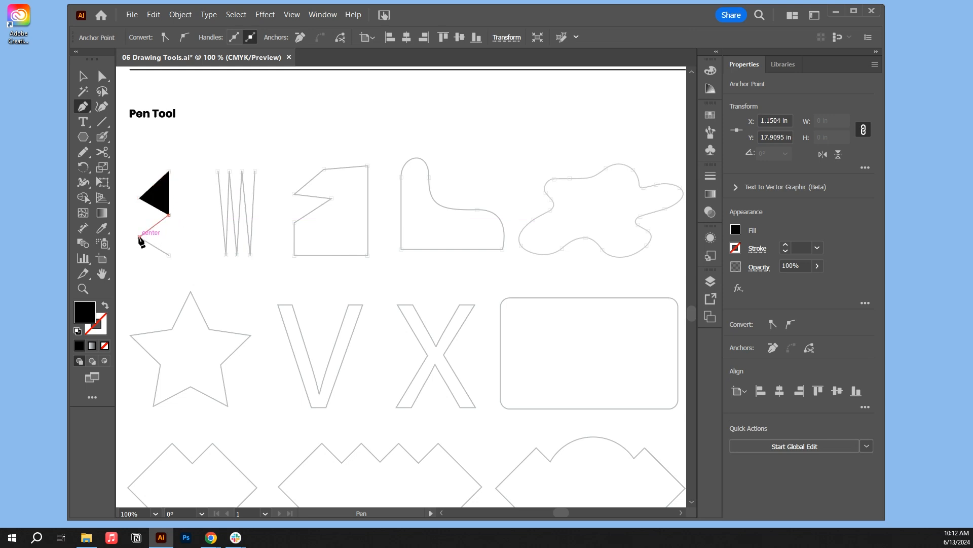
pyautogui.click(139, 237)
pyautogui.click(169, 255)
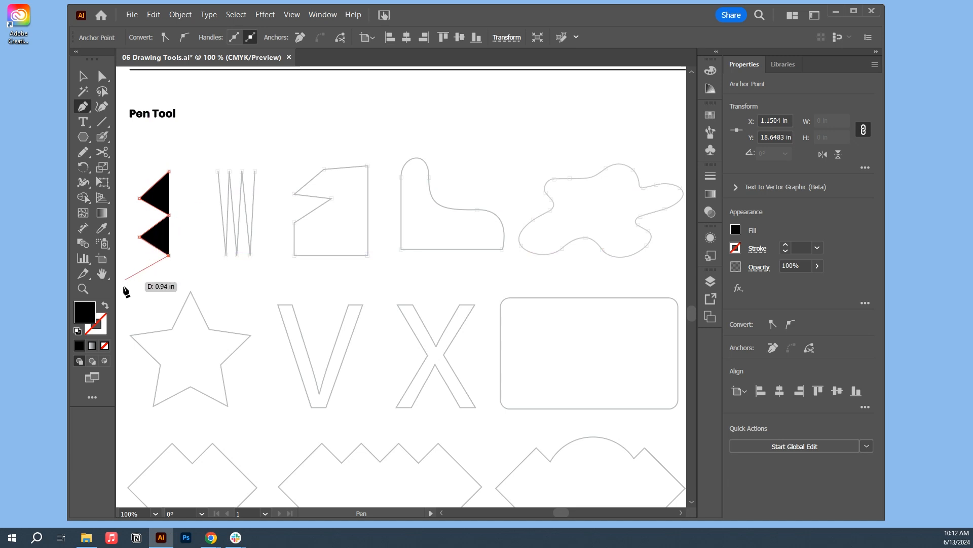
# Step: Swap the pen zigzag's fill and stroke colours and set its stroke weight to 2 pt
pyautogui.click(106, 306)
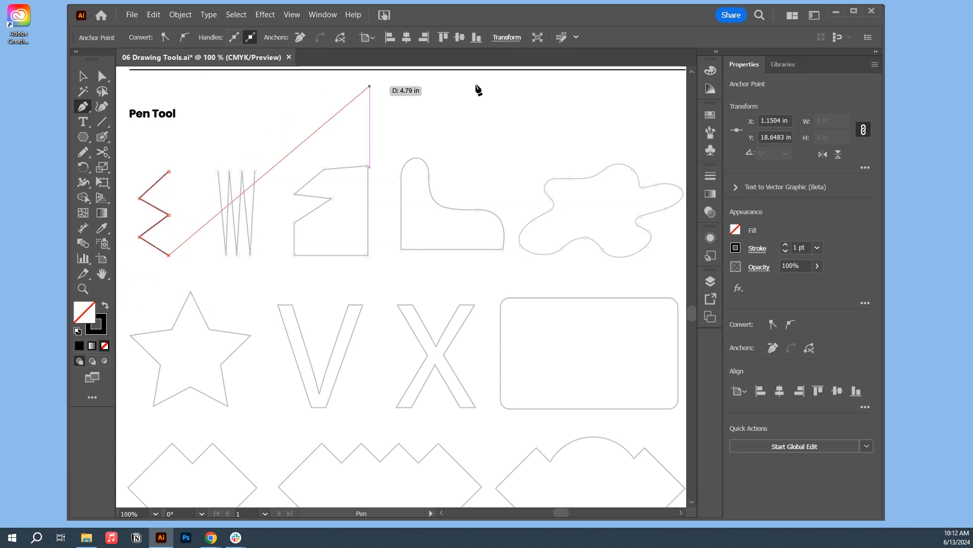
pyautogui.click(788, 246)
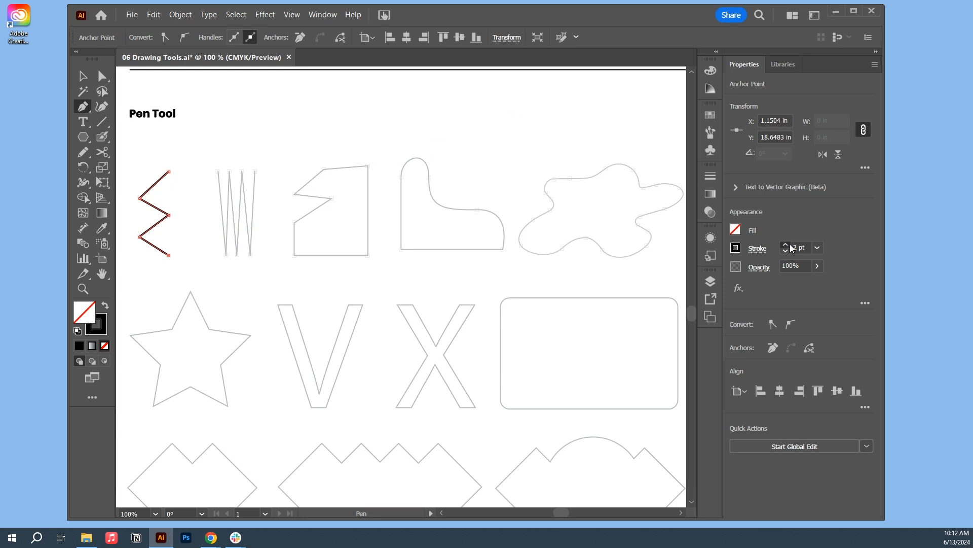
# Step: Raise the stroke weight to 4 pt and trace the narrow W-shaped zigzag as an open path with the Pen tool
pyautogui.click(788, 246)
pyautogui.click(790, 246)
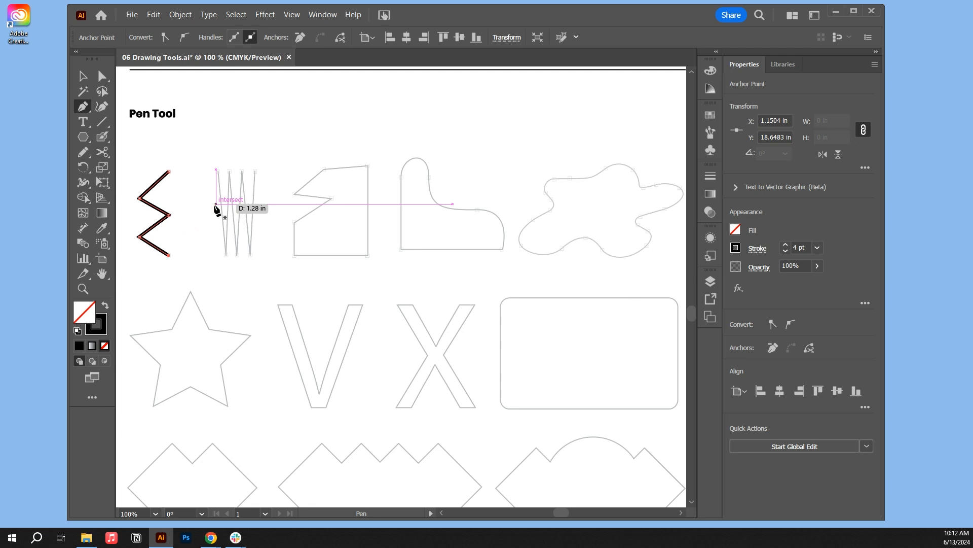
pyautogui.click(218, 171)
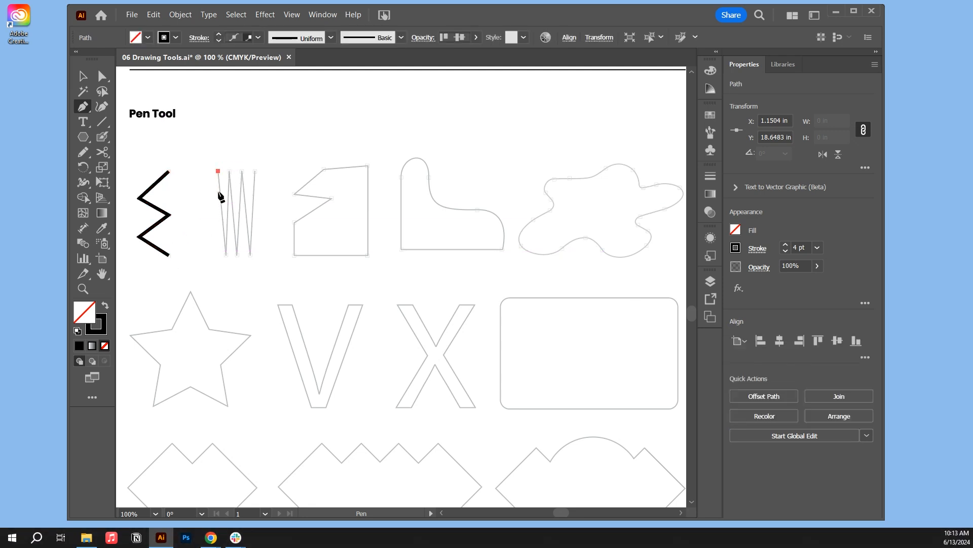
pyautogui.click(225, 256)
pyautogui.click(229, 171)
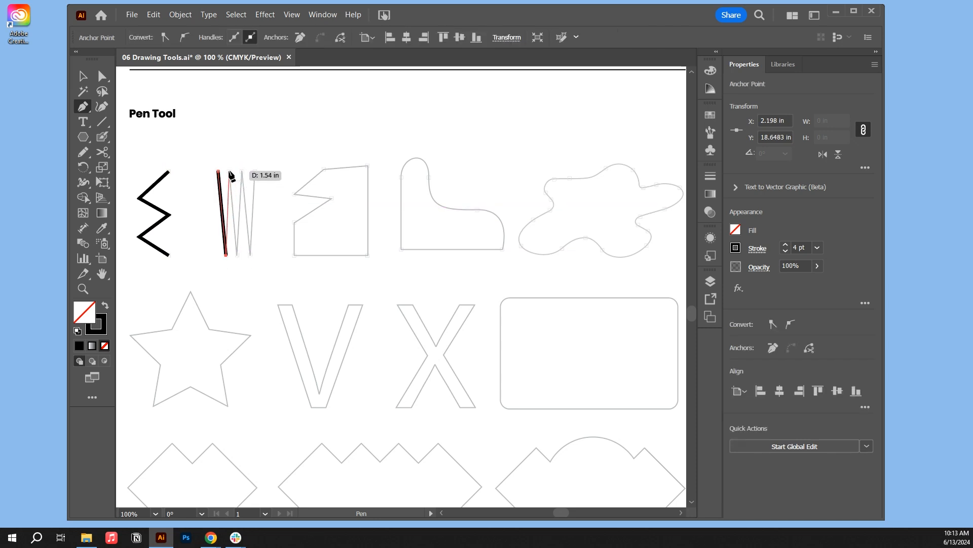
pyautogui.click(236, 256)
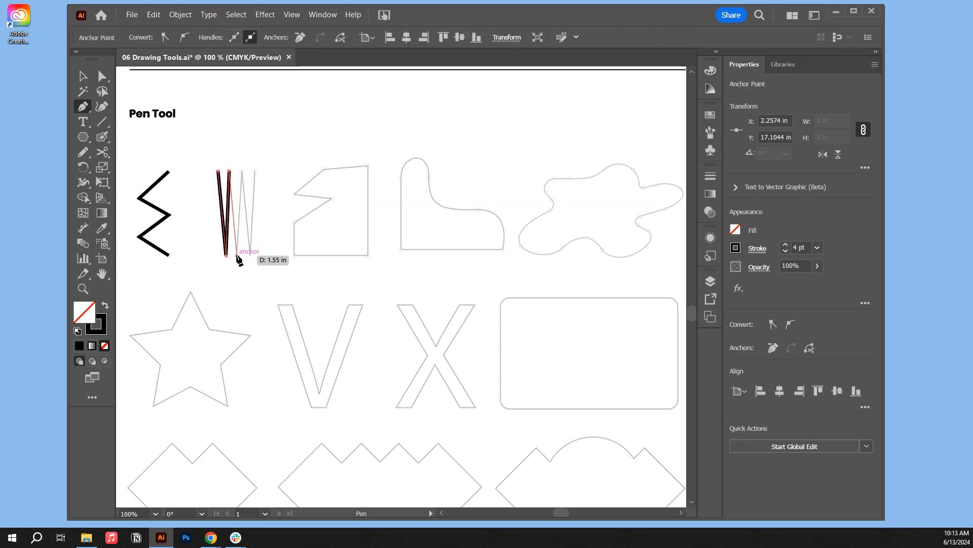
pyautogui.click(242, 172)
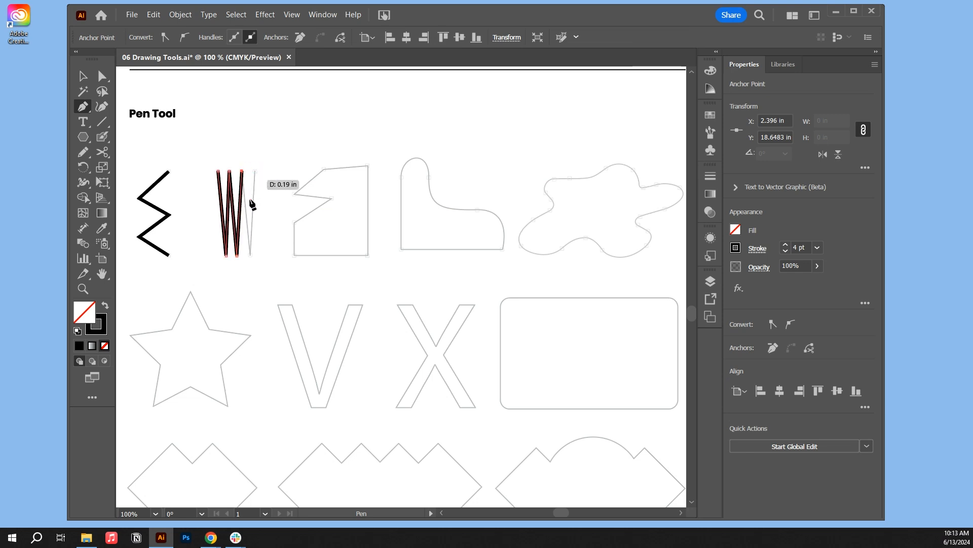
pyautogui.click(251, 256)
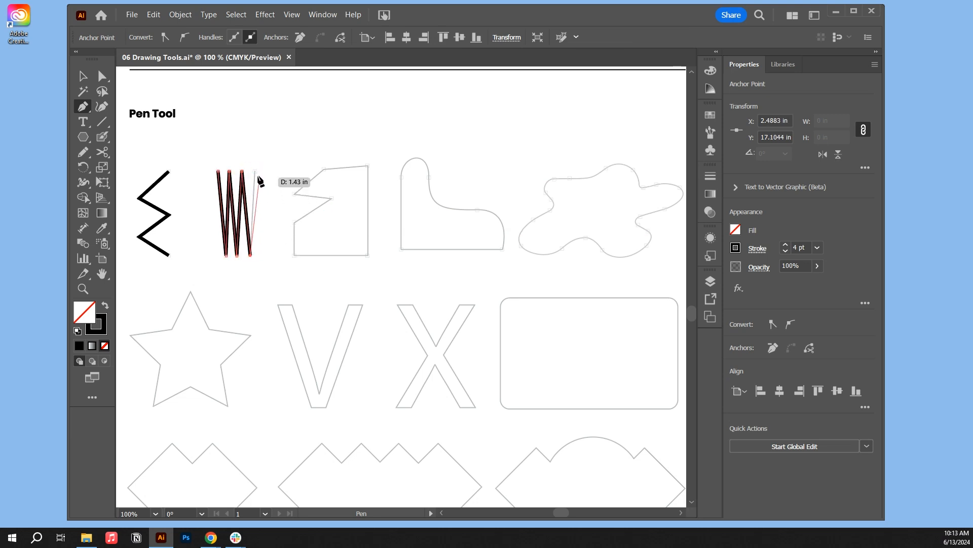
pyautogui.click(255, 171)
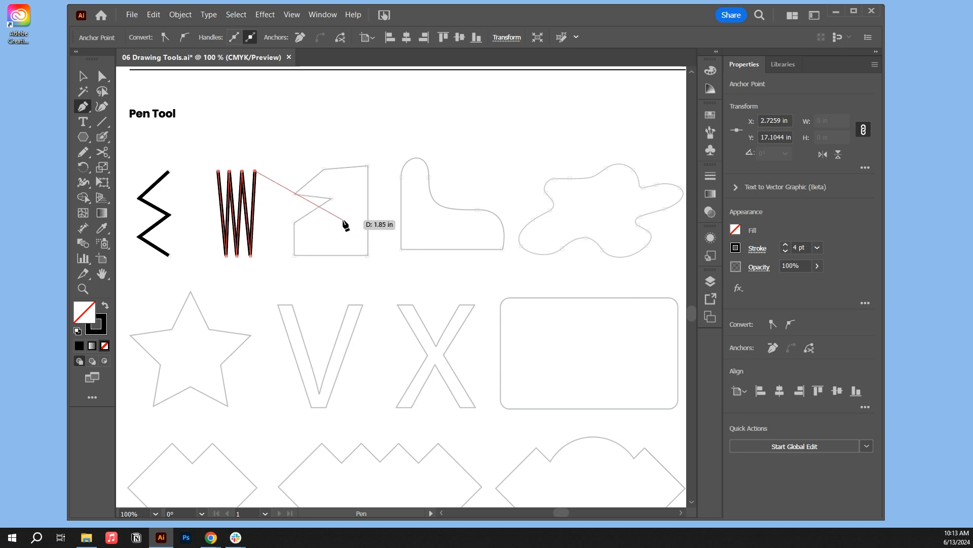
pyautogui.press('Return')
# Step: Trace the notched polygon in the Pen Tool row with corner points and close the path at its starting anchor
pyautogui.click(294, 194)
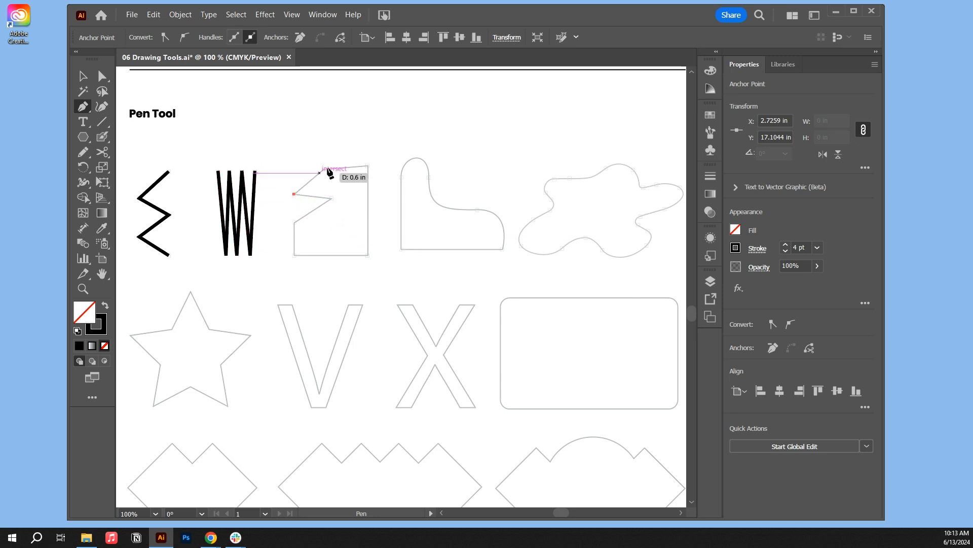
pyautogui.click(324, 169)
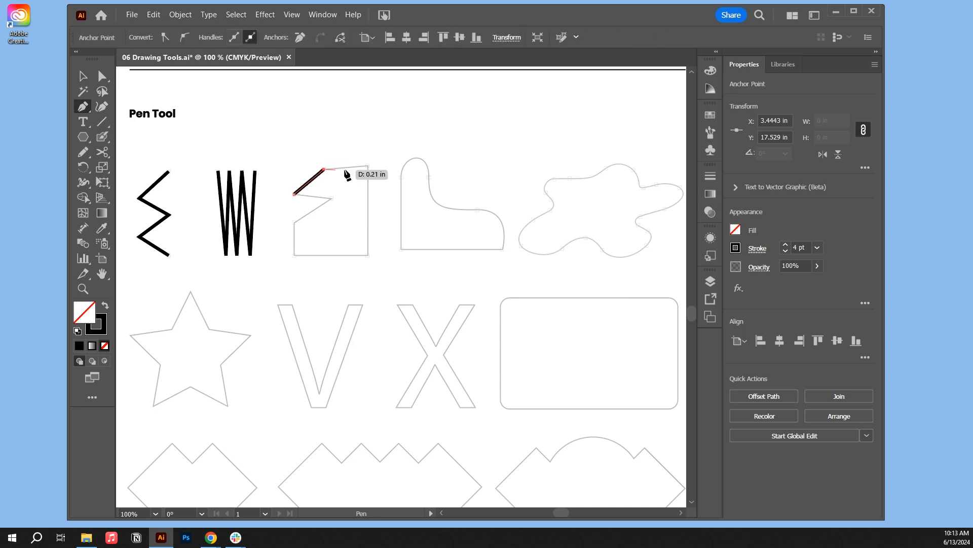
pyautogui.click(368, 166)
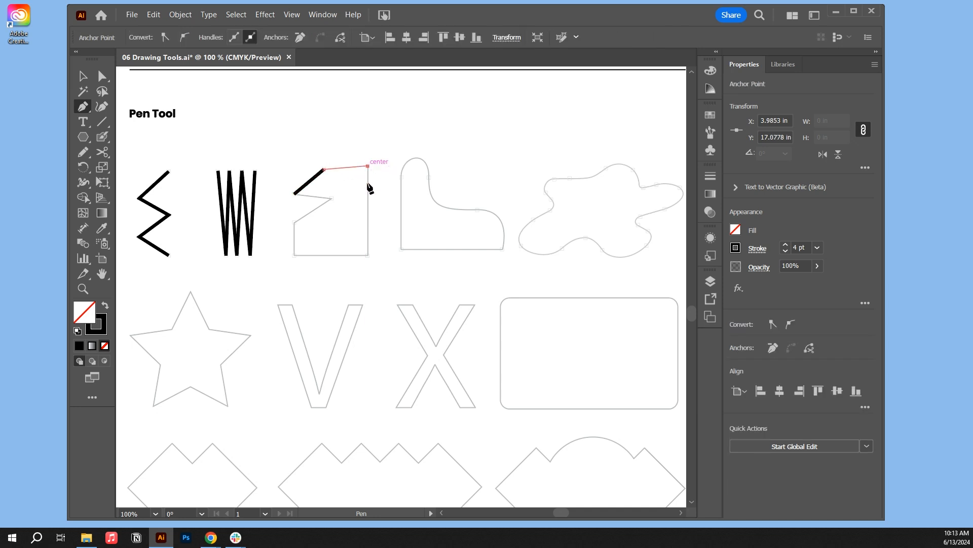
pyautogui.click(369, 256)
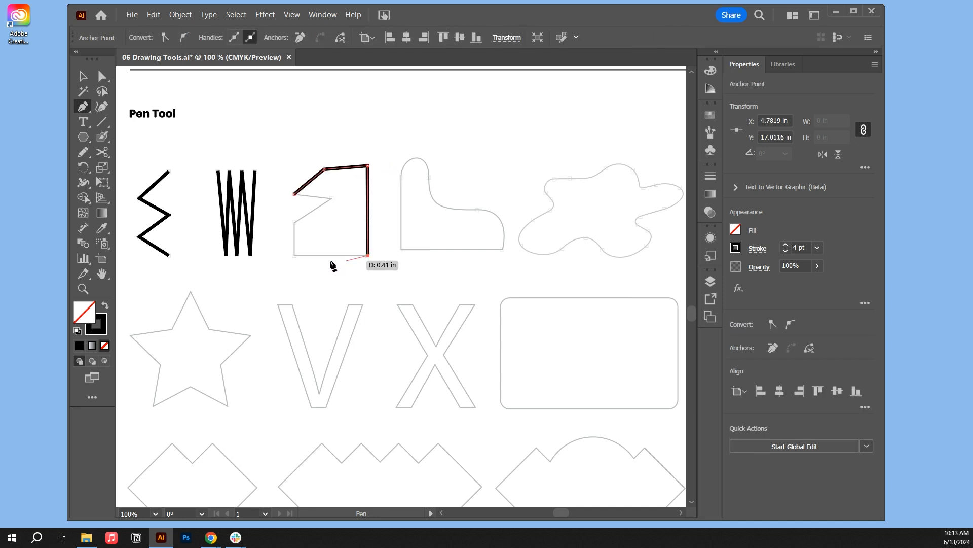
pyautogui.click(294, 255)
pyautogui.click(294, 222)
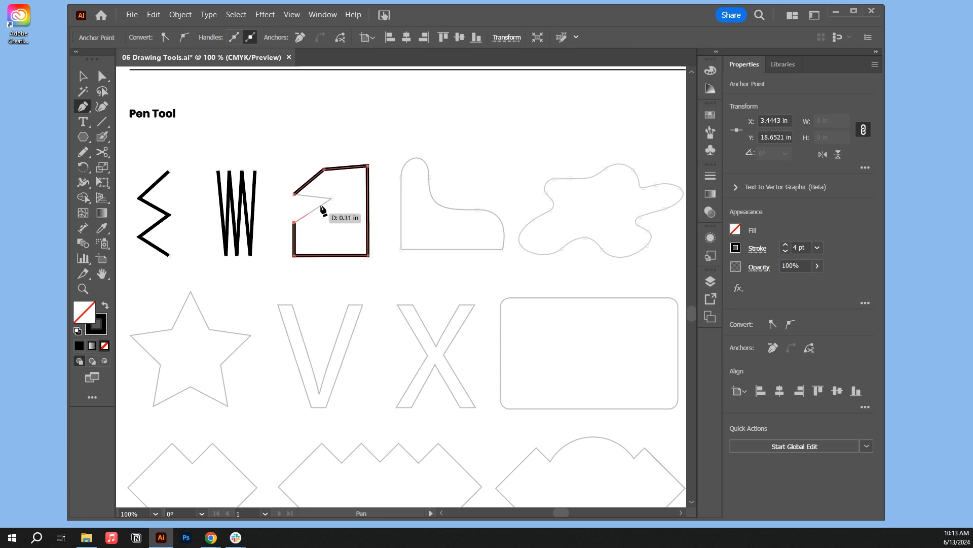
pyautogui.click(331, 198)
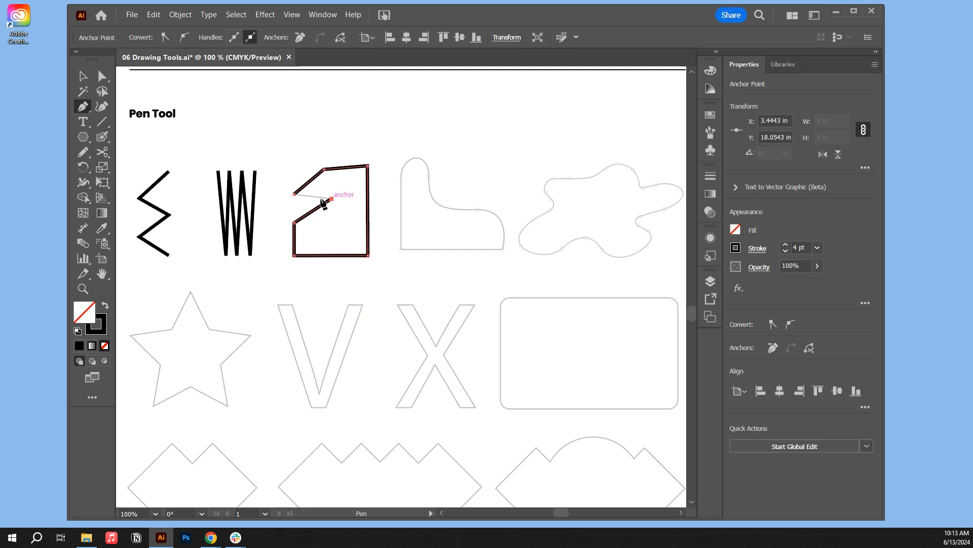
pyautogui.click(293, 194)
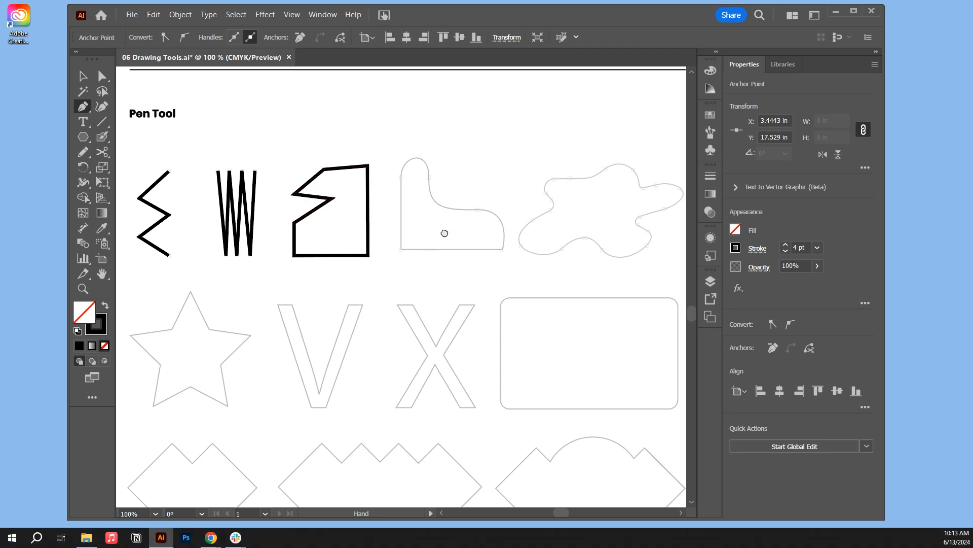
# Step: Start the boot outline with the Pen tool by drawing its straight base from the heel corner to the toe corner
pyautogui.moveTo(444, 232); pyautogui.dragTo(381, 239)
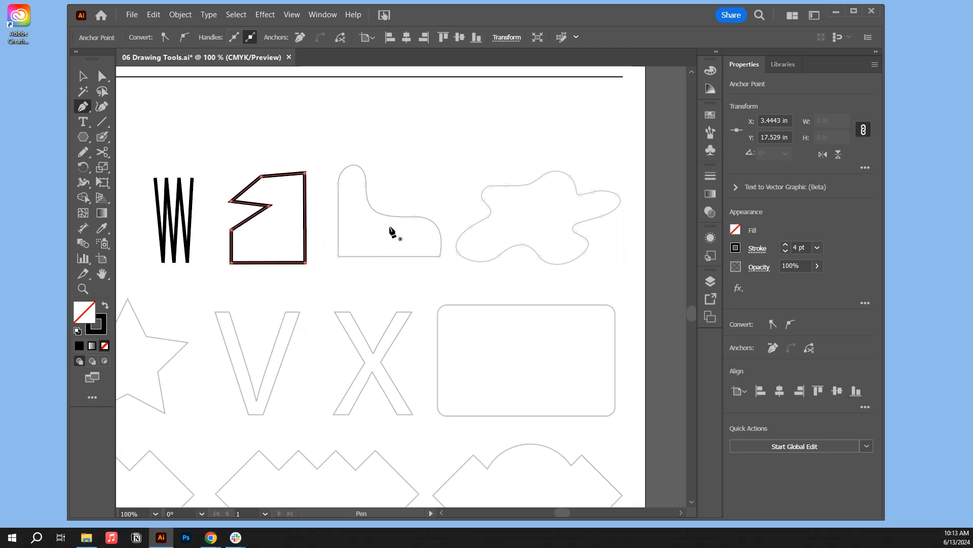
pyautogui.click(339, 256)
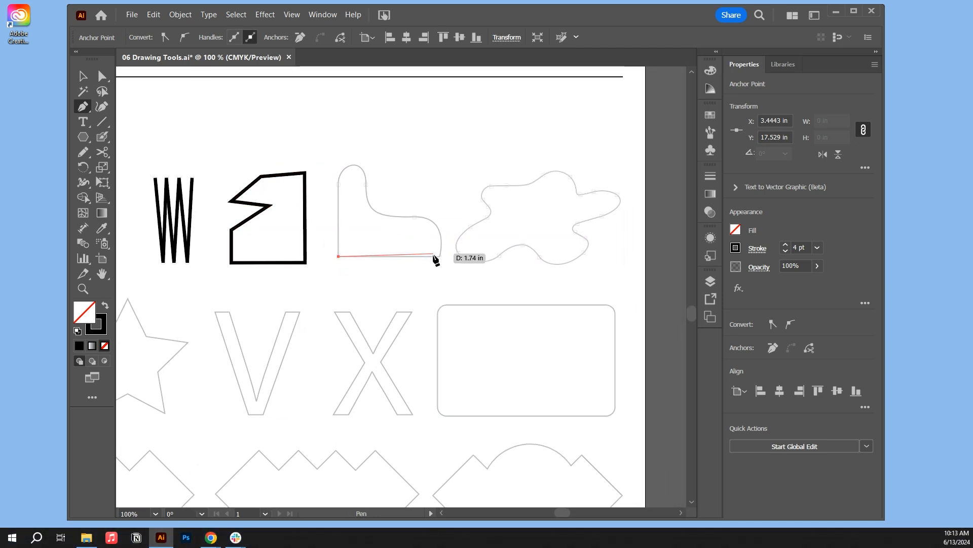
pyautogui.click(439, 256)
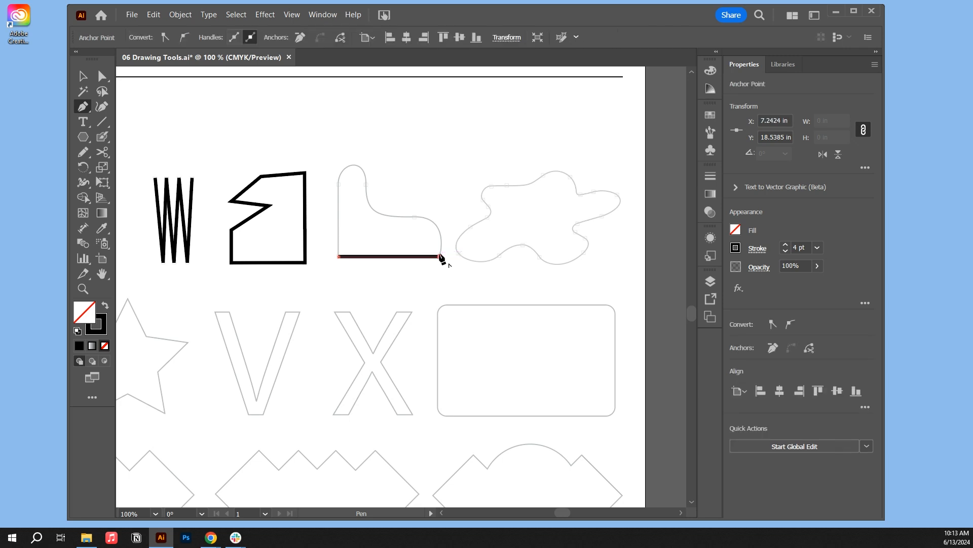
# Step: Try following the boot's rounded toe with straight corner-point segments and undo the added points
pyautogui.keyDown('ctrl'); pyautogui.click(414, 219); pyautogui.keyUp('ctrl')
pyautogui.click(415, 217)
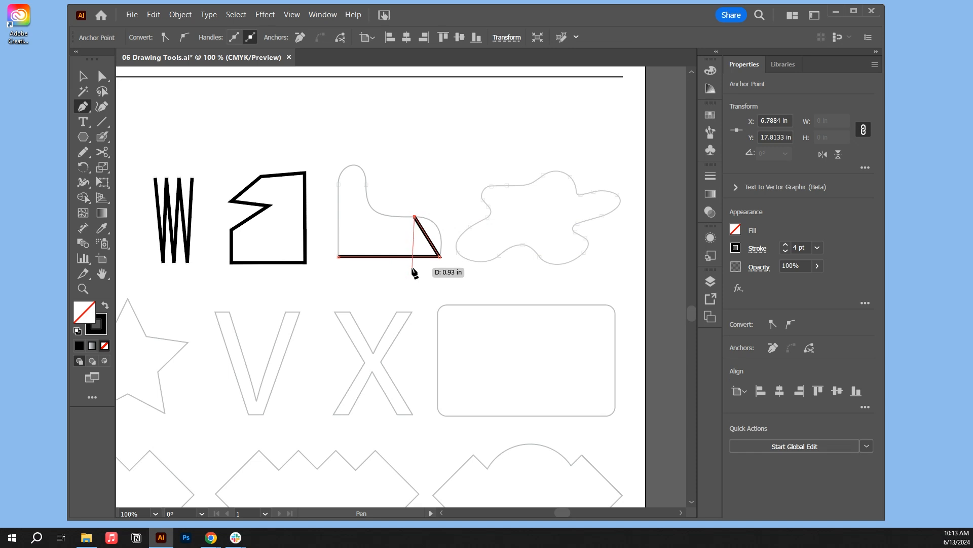
pyautogui.hotkey('ctrl', 'z')
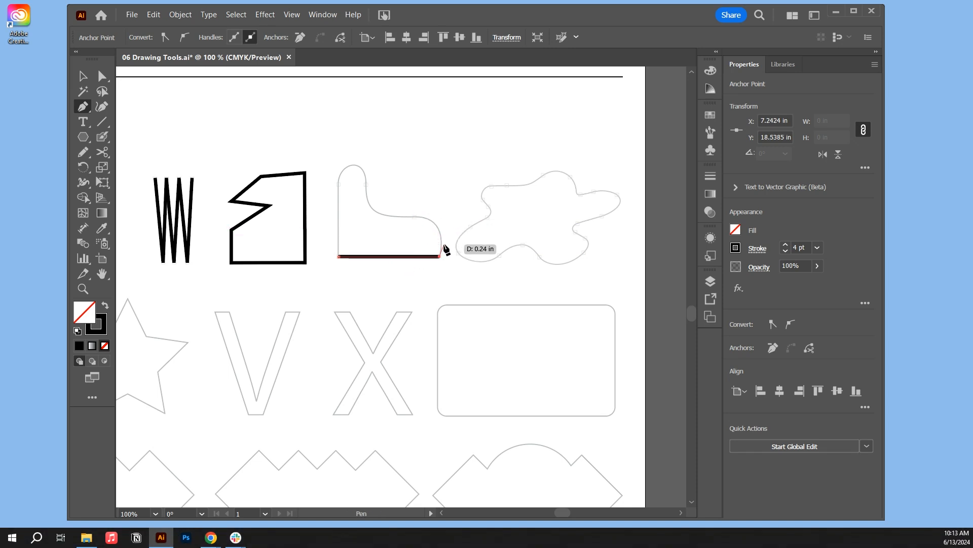
pyautogui.click(441, 244)
pyautogui.click(431, 220)
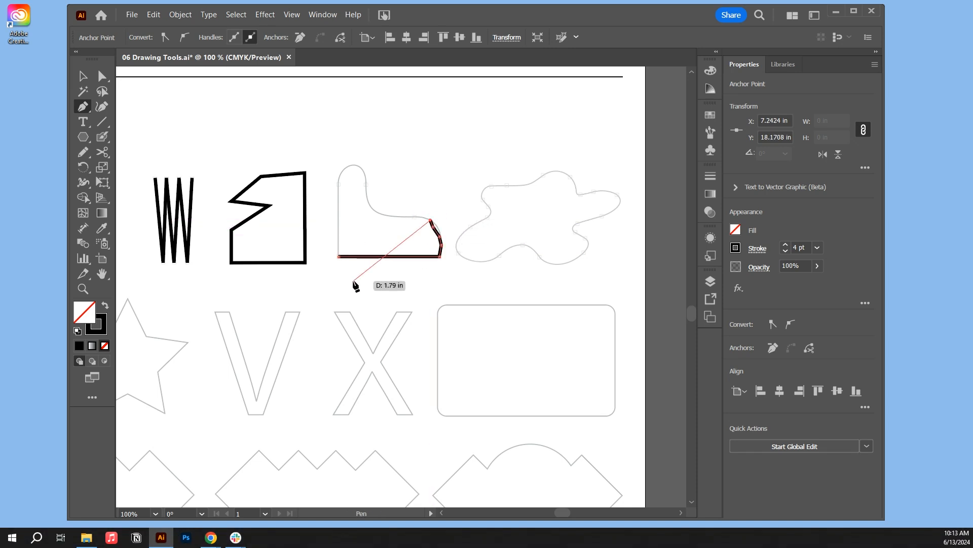
pyautogui.press('ctrl')
pyautogui.hotkey('ctrl', 'z')
pyautogui.hotkey('ctrl', 'z')
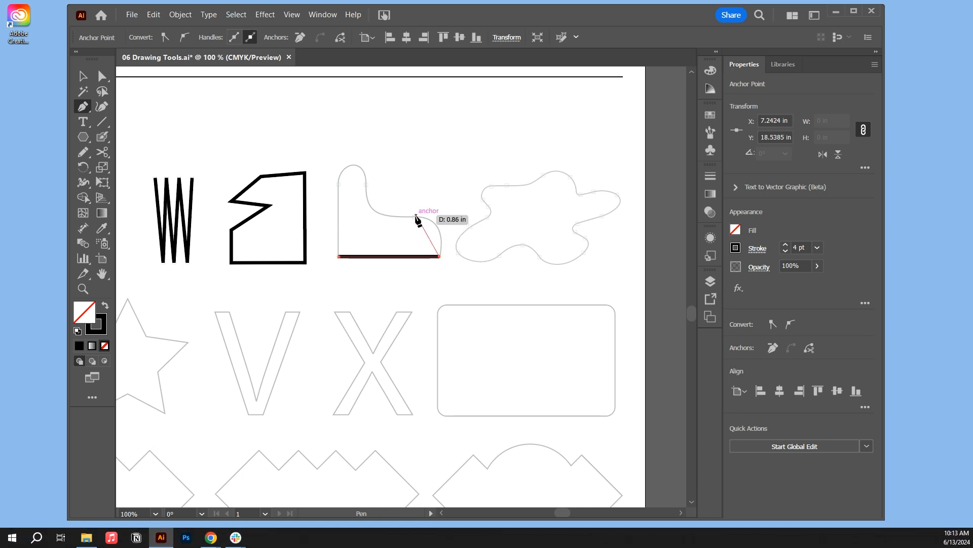
# Step: Trace the boot's curved toe, instep and rounded top with smooth points, closing the path at the heel corner
pyautogui.press('ctrl')
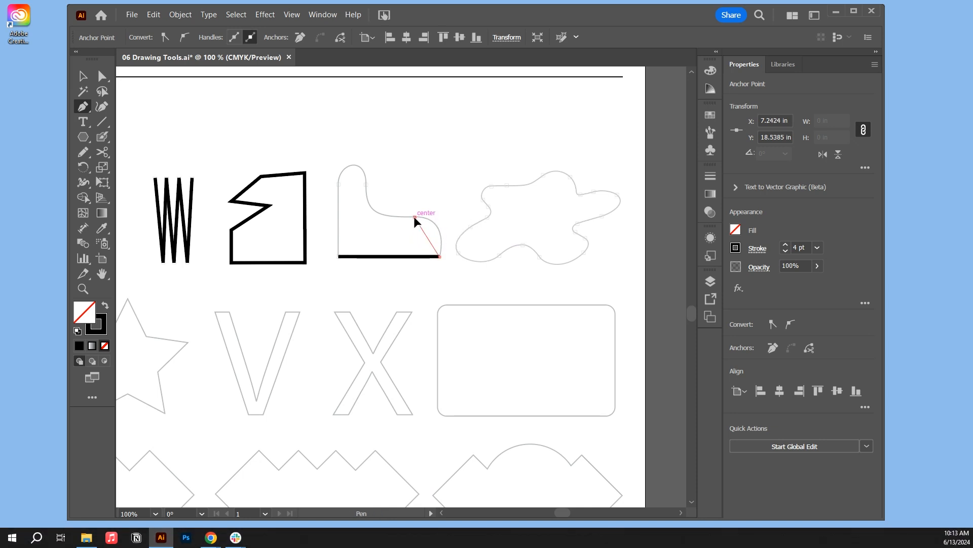
pyautogui.moveTo(414, 216); pyautogui.dragTo(376, 218)
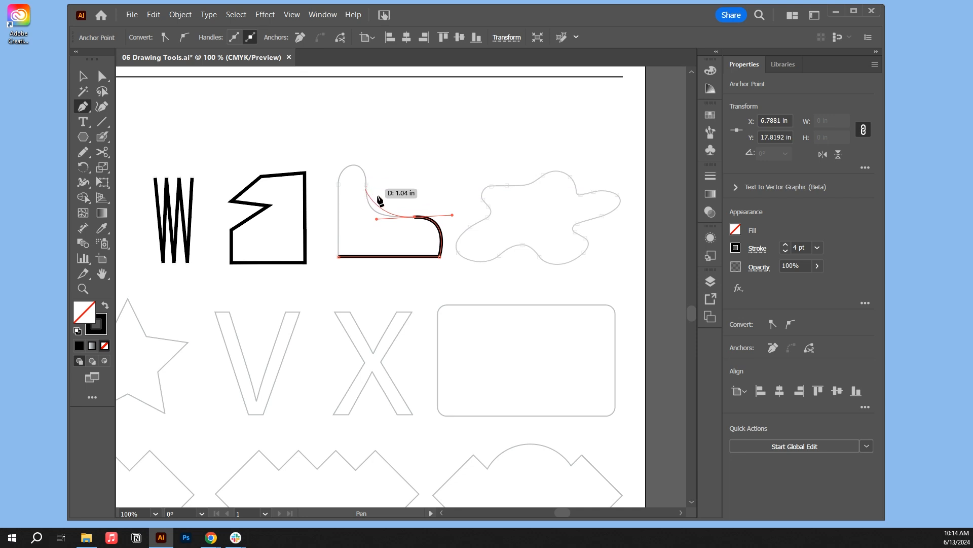
pyautogui.moveTo(365, 185); pyautogui.dragTo(366, 158)
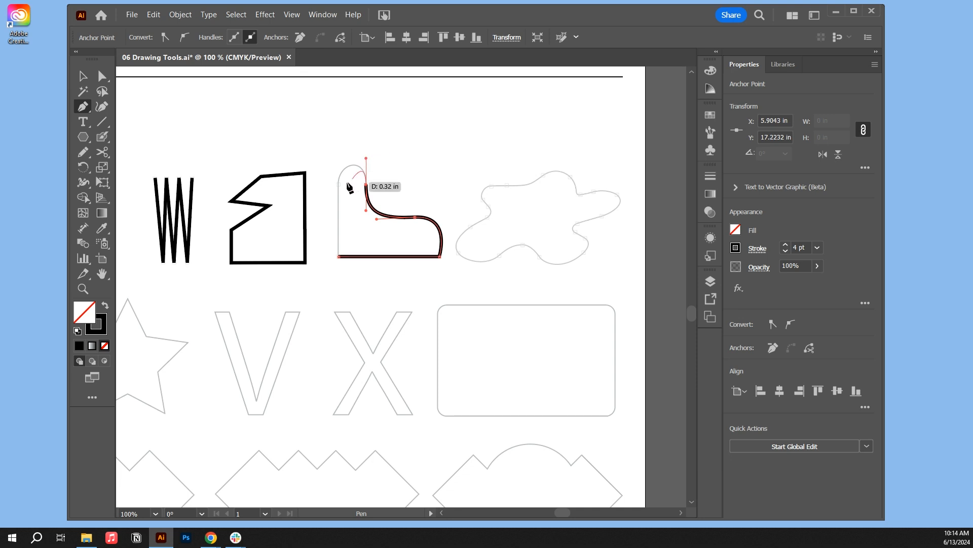
pyautogui.moveTo(337, 201); pyautogui.dragTo(338, 208)
pyautogui.click(339, 256)
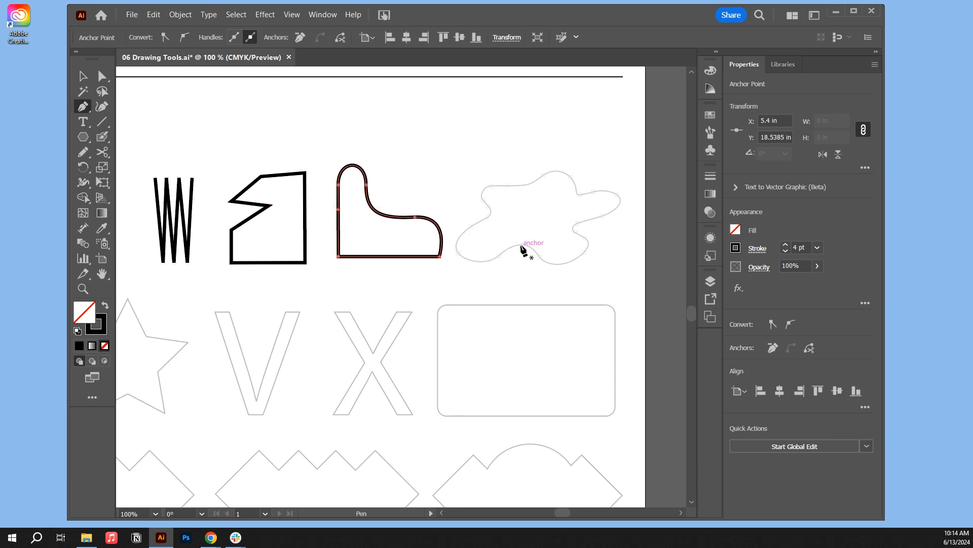
# Step: Trace the wavy blob's right half with smooth Pen points, from the dip in its lower edge up to the upper lobe
pyautogui.moveTo(523, 245); pyautogui.dragTo(539, 256)
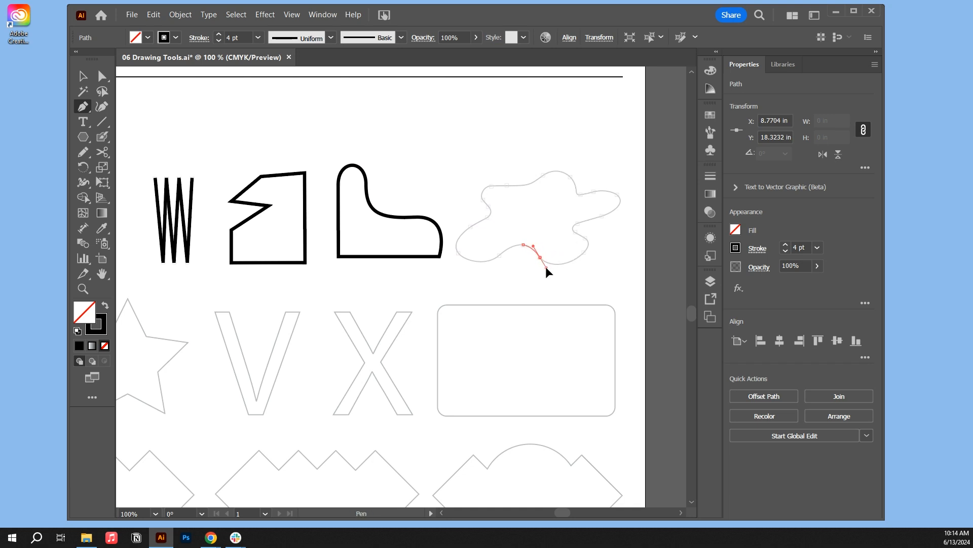
pyautogui.moveTo(582, 255)
pyautogui.mouseDown()
pyautogui.moveTo(594, 239)
pyautogui.moveTo(566, 226)
pyautogui.moveTo(619, 210)
pyautogui.moveTo(607, 192)
pyautogui.mouseUp()
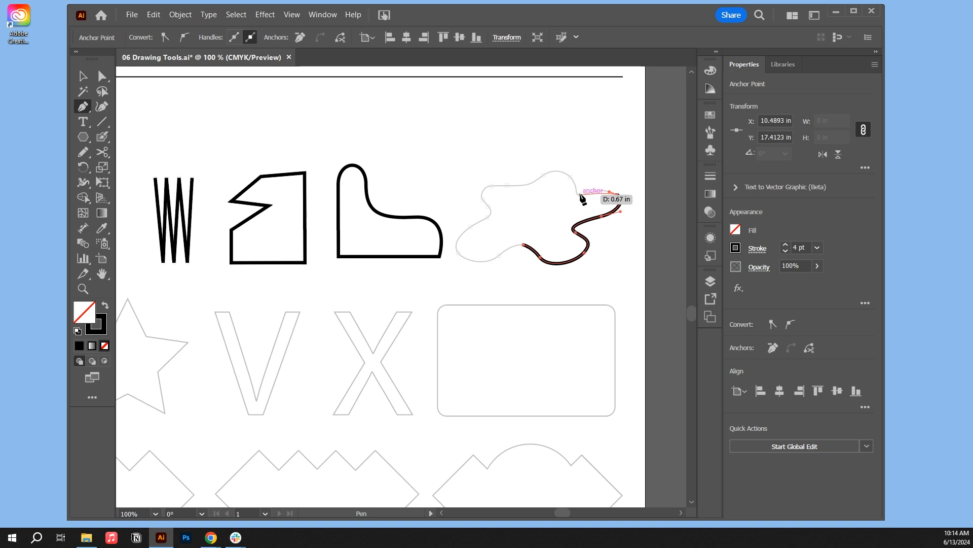
pyautogui.keyDown('ctrl'); pyautogui.click(588, 199); pyautogui.keyUp('ctrl')
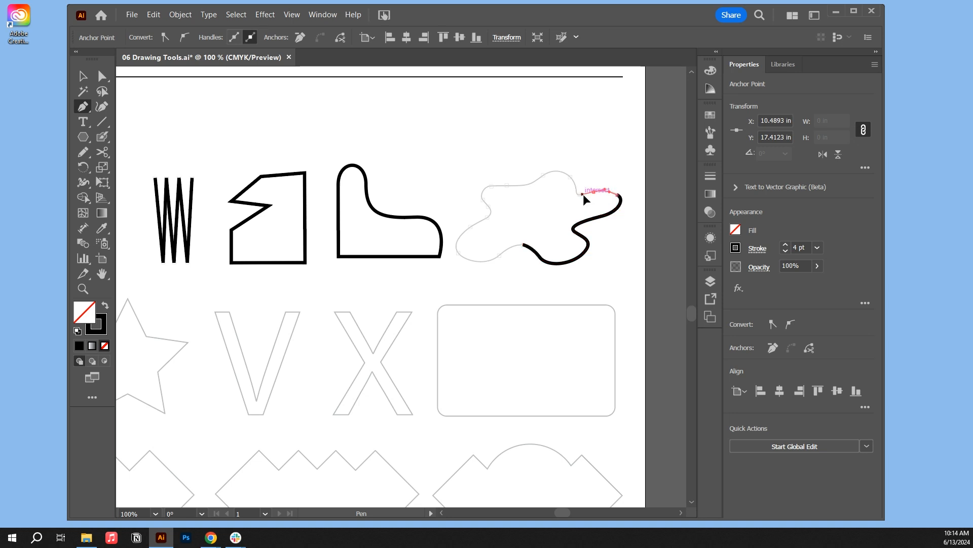
pyautogui.moveTo(583, 194); pyautogui.dragTo(583, 193)
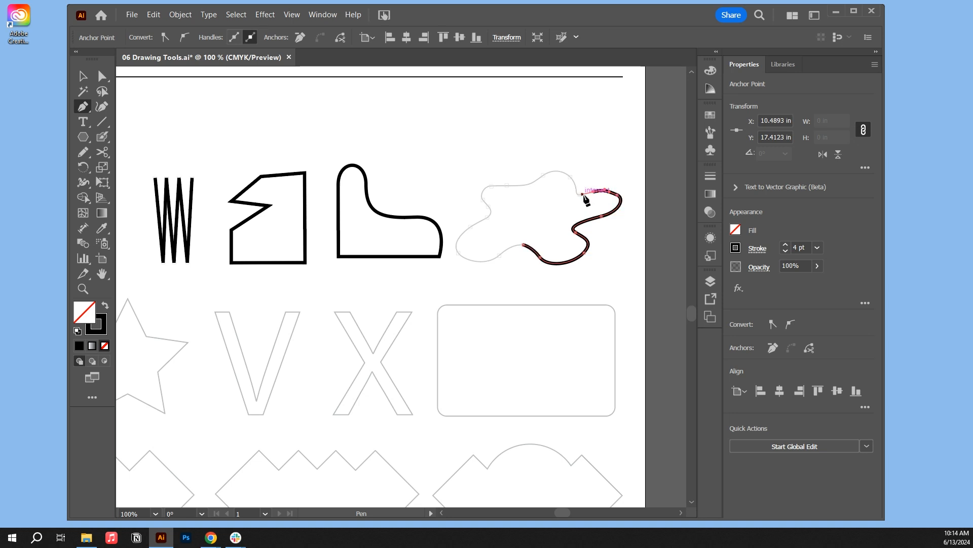
pyautogui.keyDown('ctrl'); pyautogui.click(568, 173); pyautogui.keyUp('ctrl')
pyautogui.keyDown('ctrl'); pyautogui.click(558, 156); pyautogui.keyUp('ctrl')
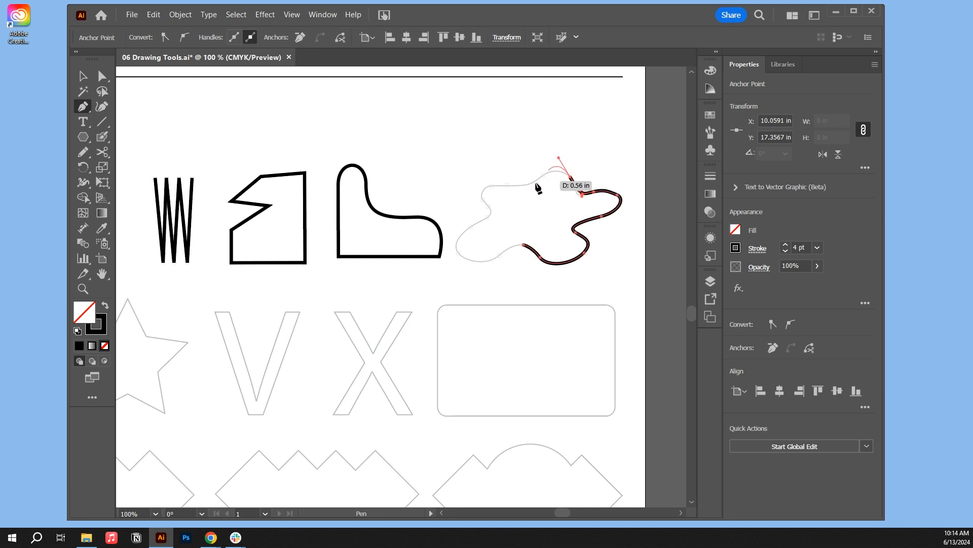
# Step: Trace the wavy blob's left half, adjust the lower-left anchor's handle, and close the path smoothly at the starting anchor
pyautogui.moveTo(507, 185); pyautogui.dragTo(477, 268)
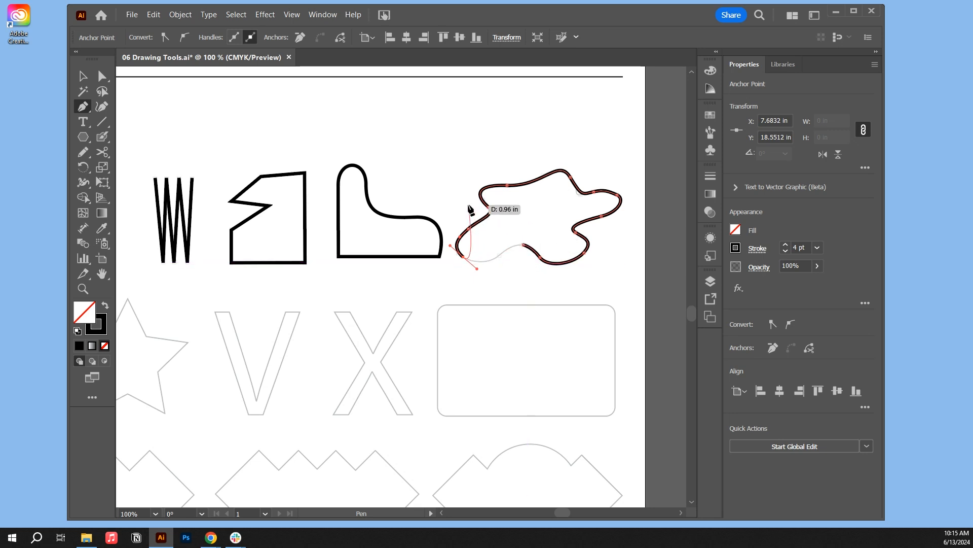
pyautogui.press('alt')
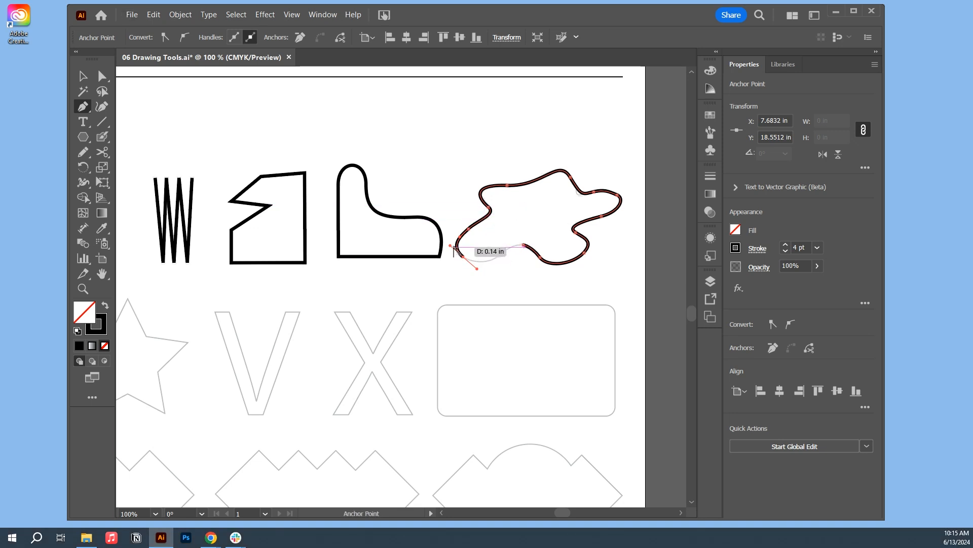
pyautogui.moveTo(450, 246)
pyautogui.mouseDown()
pyautogui.moveTo(467, 242)
pyautogui.moveTo(450, 244)
pyautogui.mouseUp()
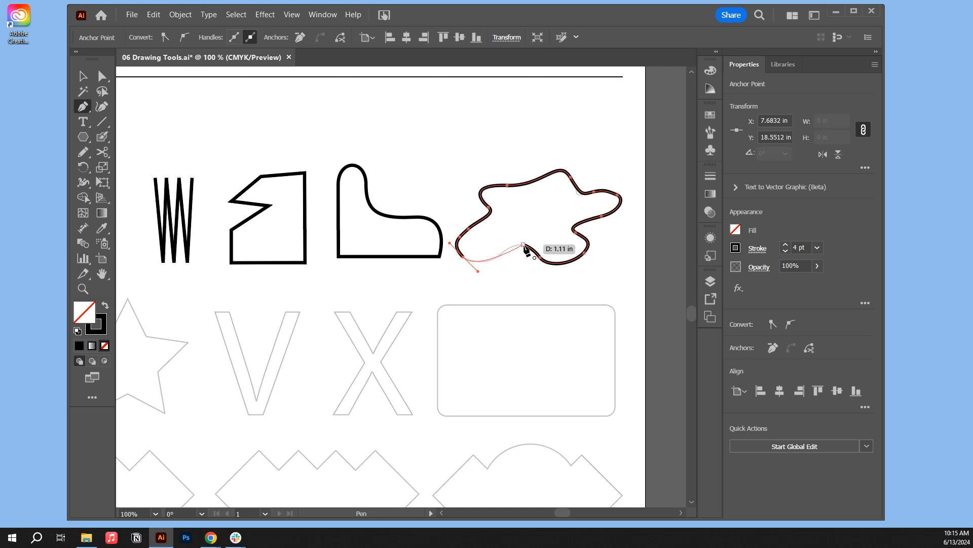
pyautogui.moveTo(524, 246)
pyautogui.mouseDown()
pyautogui.moveTo(540, 261)
pyautogui.moveTo(553, 257)
pyautogui.moveTo(502, 251)
pyautogui.moveTo(539, 247)
pyautogui.mouseUp()
pyautogui.hotkey('ctrl', 'z')
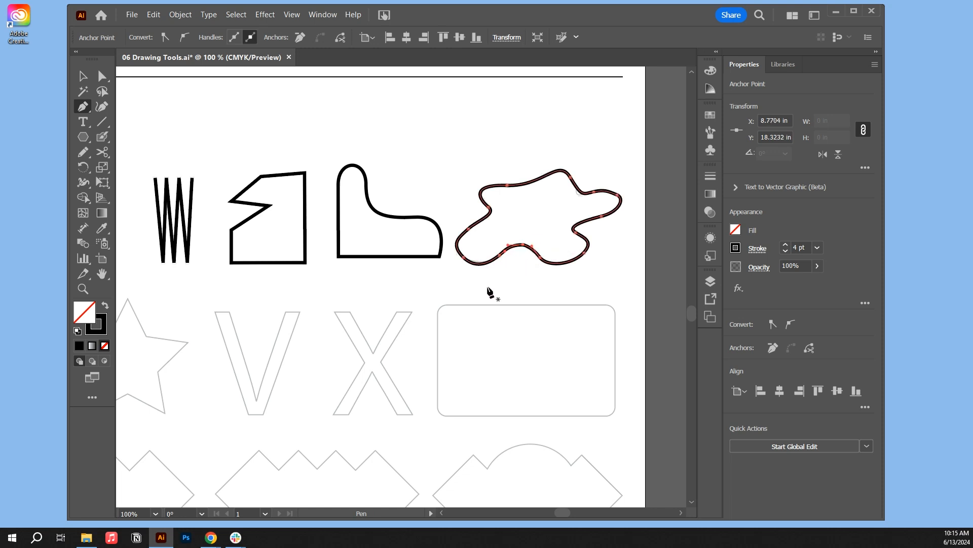
# Step: Deselect the finished blob and reactivate the Pen tool at the star in the second row
pyautogui.press('v')
pyautogui.click(482, 290)
pyautogui.press('space')
pyautogui.moveTo(390, 307); pyautogui.dragTo(537, 272)
pyautogui.moveTo(429, 310); pyautogui.dragTo(522, 238)
pyautogui.click(83, 109)
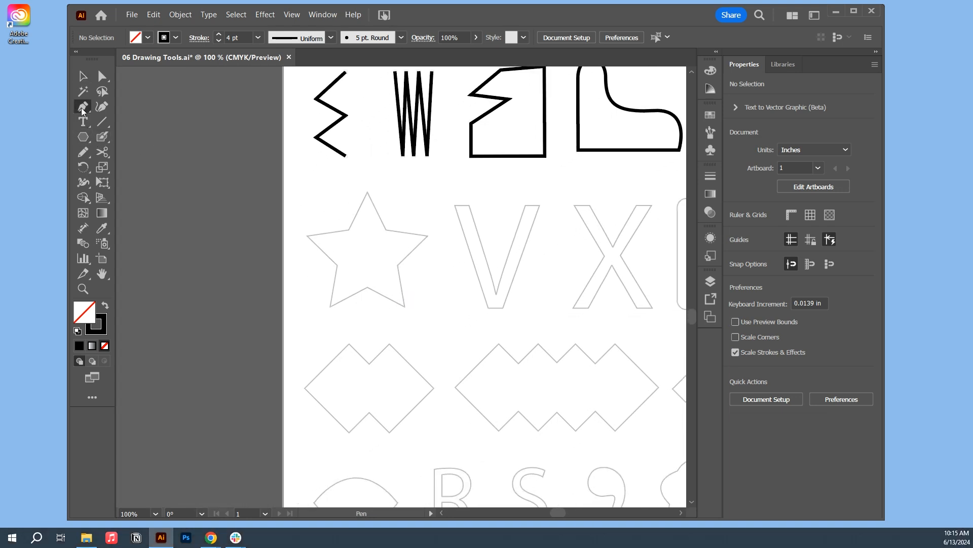
# Step: Trace the star's right side with straight Pen segments, from the upper-left notch over the top point to the lower-right point
pyautogui.click(349, 229)
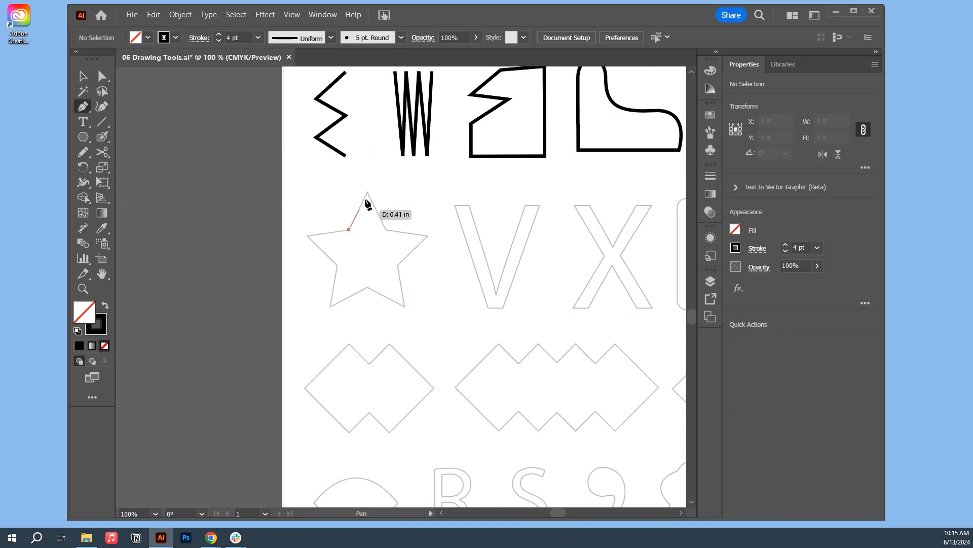
pyautogui.click(368, 191)
pyautogui.click(386, 229)
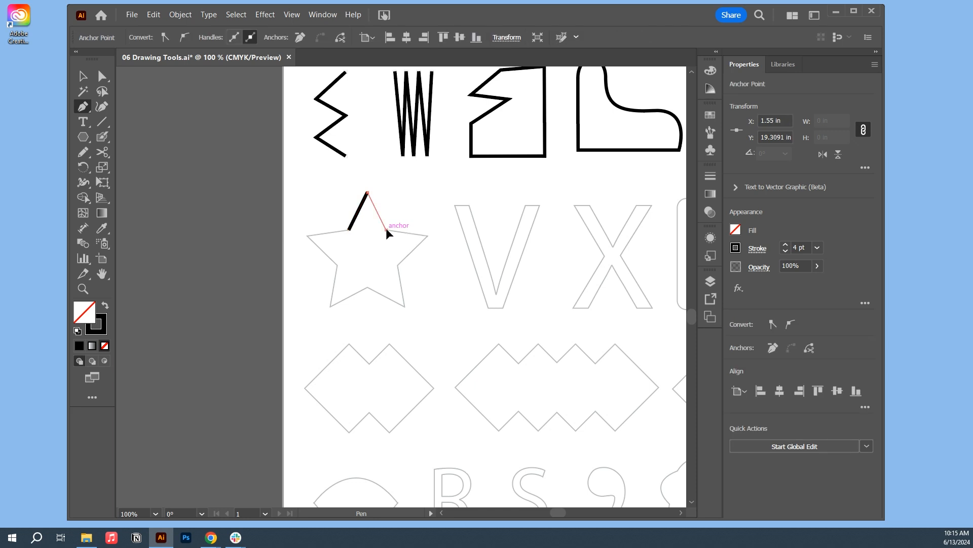
pyautogui.click(429, 236)
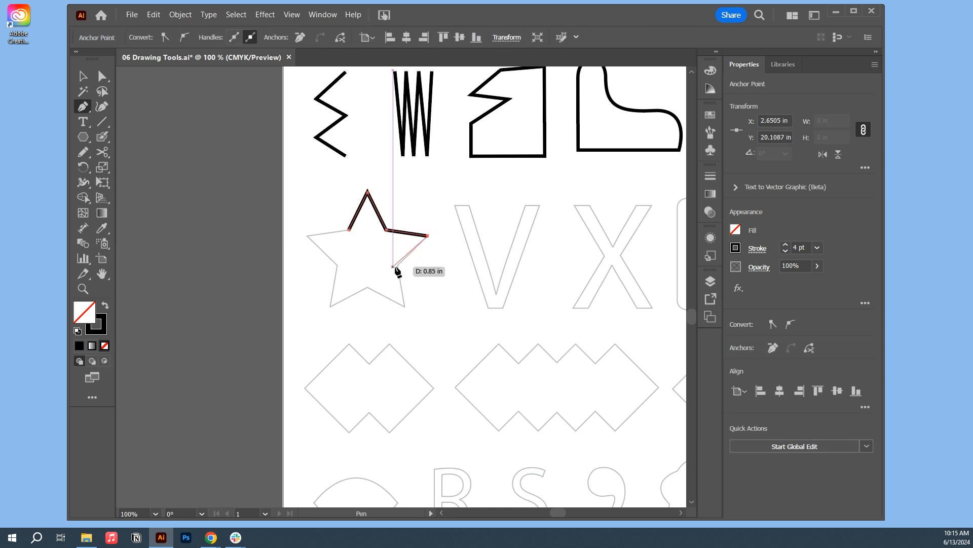
pyautogui.click(398, 265)
pyautogui.click(405, 307)
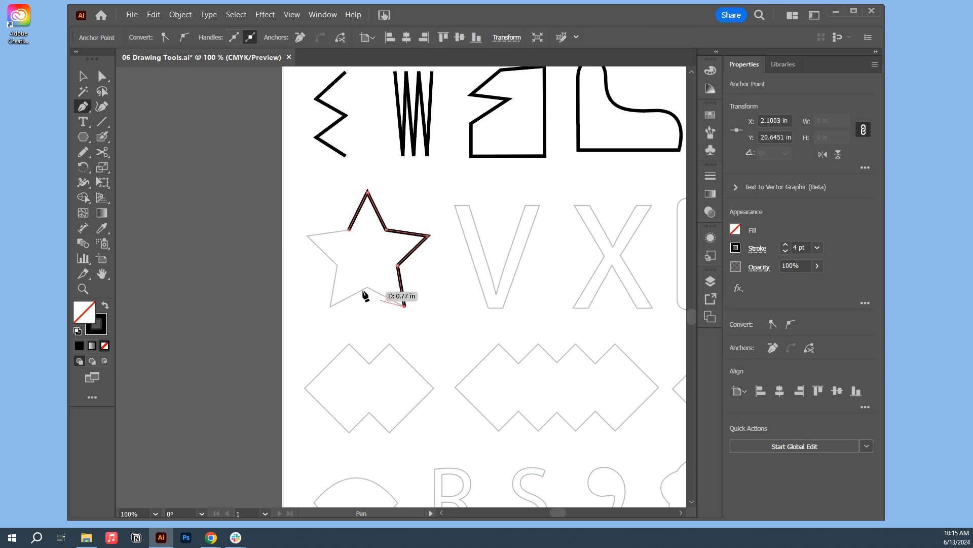
# Step: Trace the star's remaining bottom and left edges with straight segments and close the path at the starting notch
pyautogui.click(367, 287)
pyautogui.click(327, 308)
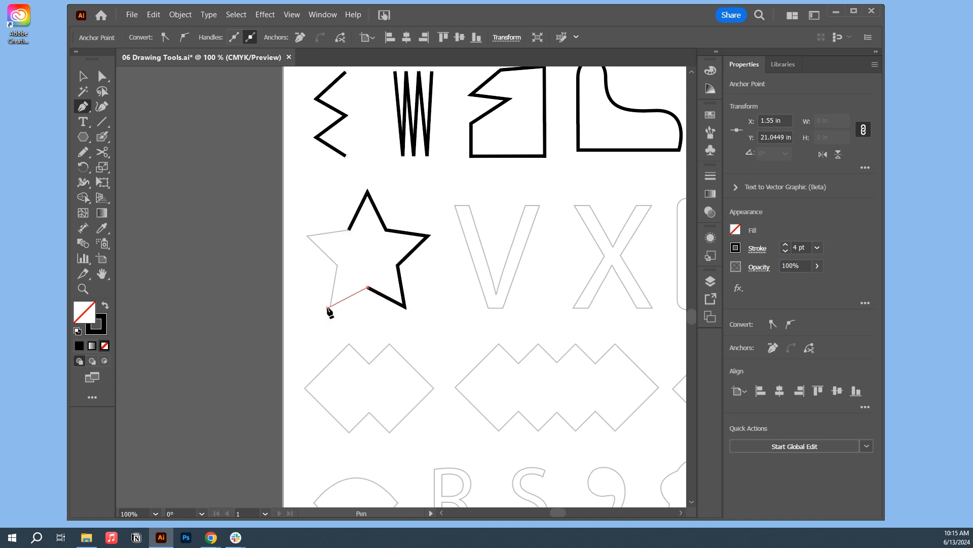
pyautogui.click(335, 265)
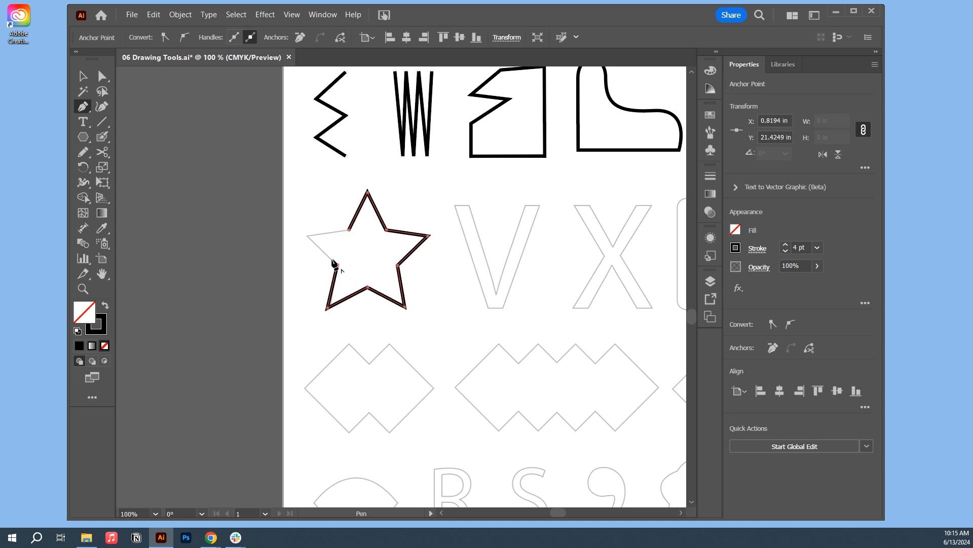
pyautogui.click(307, 236)
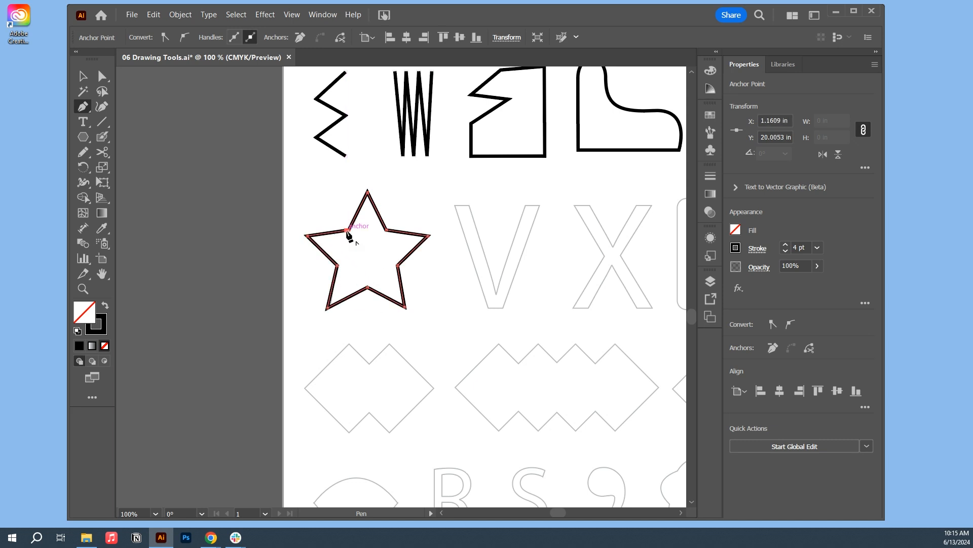
pyautogui.click(348, 230)
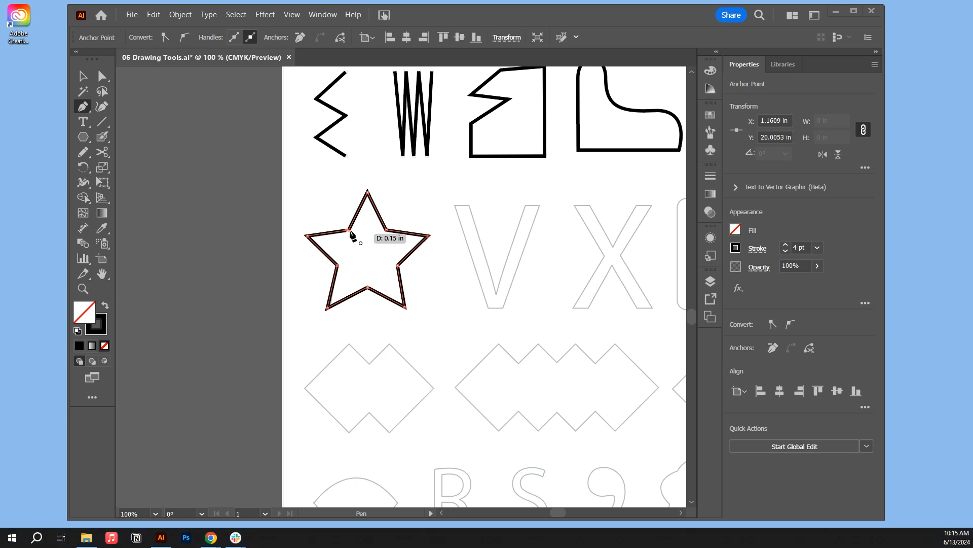
pyautogui.hotkey('ctrl', 'z')
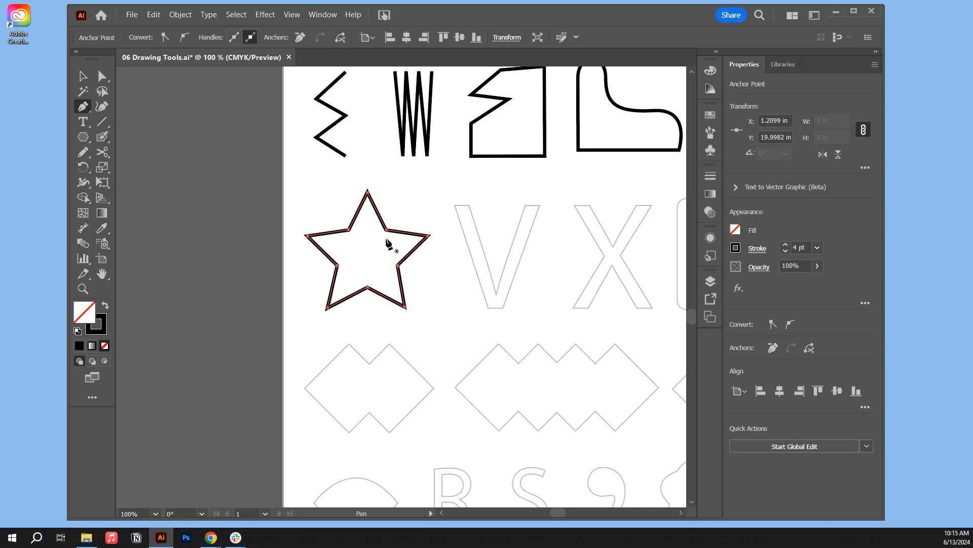
# Step: Try to trace the cloud shape's upper-right lobes with curved Pen segments, redirecting the handles at each notch
pyautogui.moveTo(455, 267); pyautogui.dragTo(332, 141)
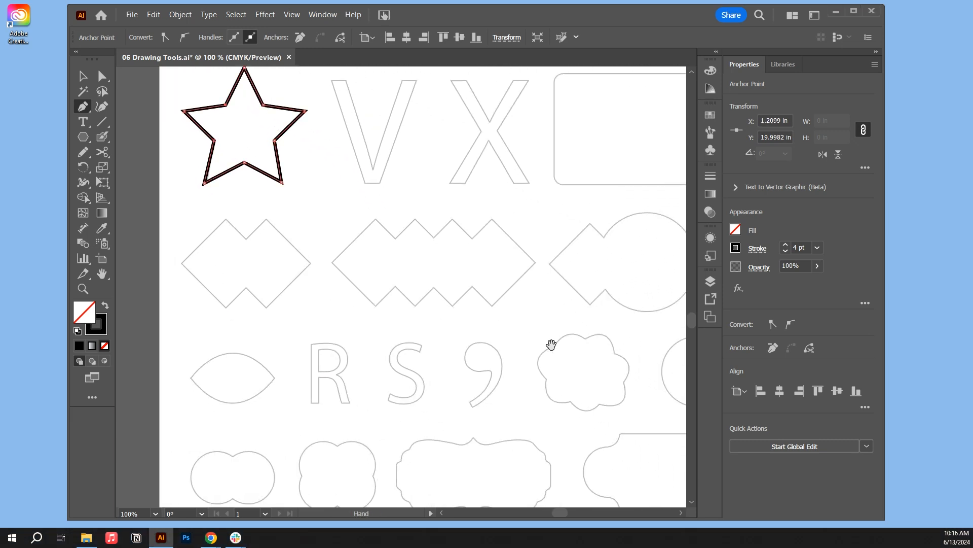
pyautogui.moveTo(553, 344); pyautogui.dragTo(426, 237)
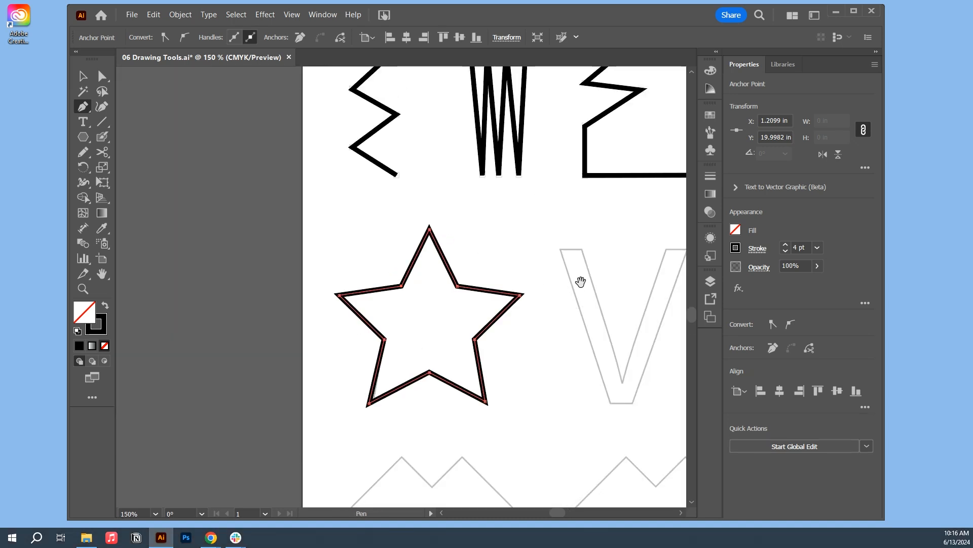
pyautogui.moveTo(580, 280); pyautogui.dragTo(321, 56)
pyautogui.moveTo(597, 350); pyautogui.dragTo(303, 191)
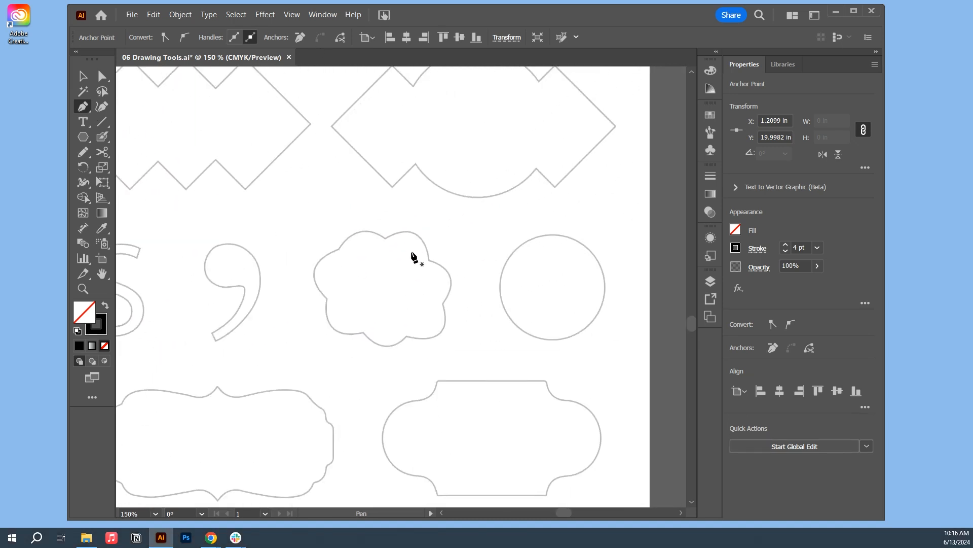
pyautogui.click(386, 238)
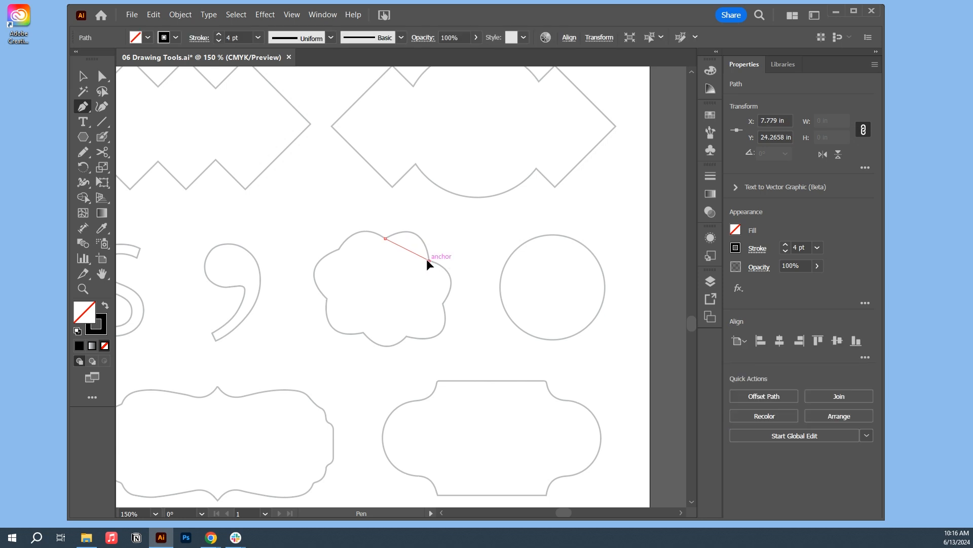
pyautogui.moveTo(439, 303); pyautogui.dragTo(434, 307)
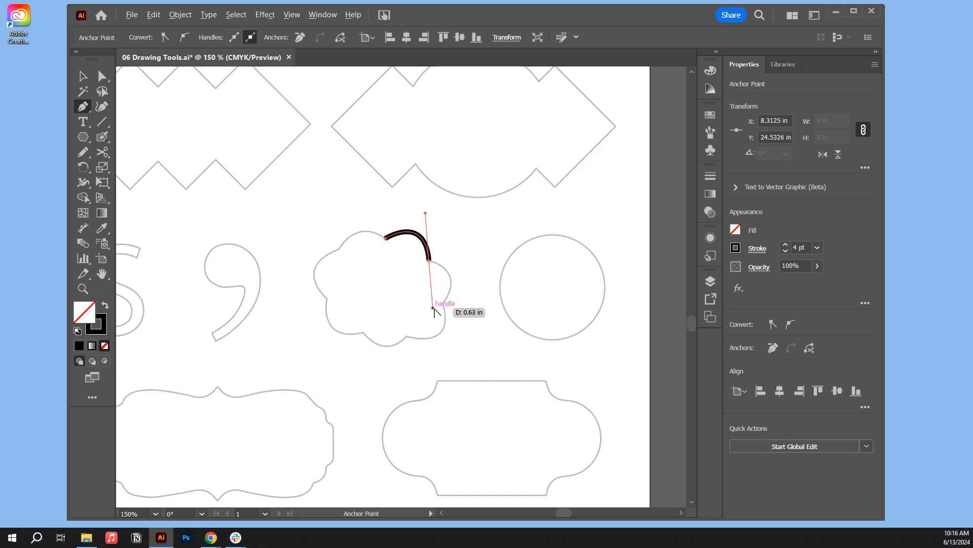
pyautogui.moveTo(456, 271); pyautogui.dragTo(467, 251)
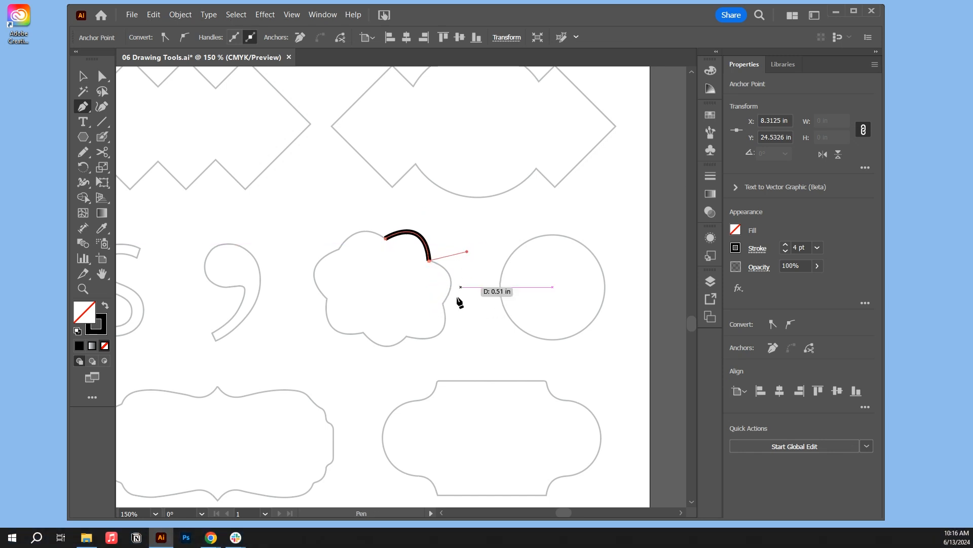
pyautogui.moveTo(444, 304); pyautogui.dragTo(433, 315)
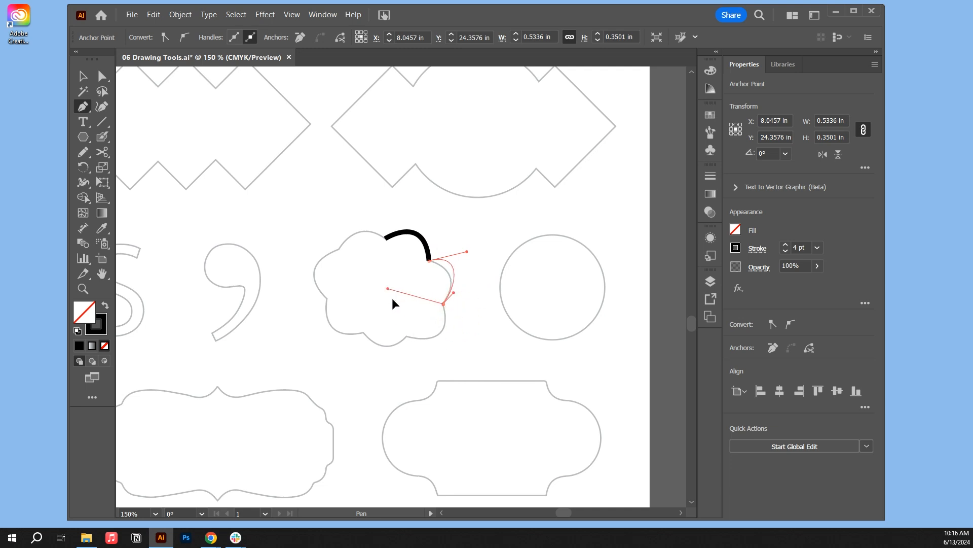
pyautogui.moveTo(469, 319); pyautogui.dragTo(465, 318)
pyautogui.moveTo(467, 251)
pyautogui.mouseDown()
pyautogui.moveTo(474, 260)
pyautogui.moveTo(468, 250)
pyautogui.moveTo(452, 257)
pyautogui.moveTo(457, 272)
pyautogui.mouseUp()
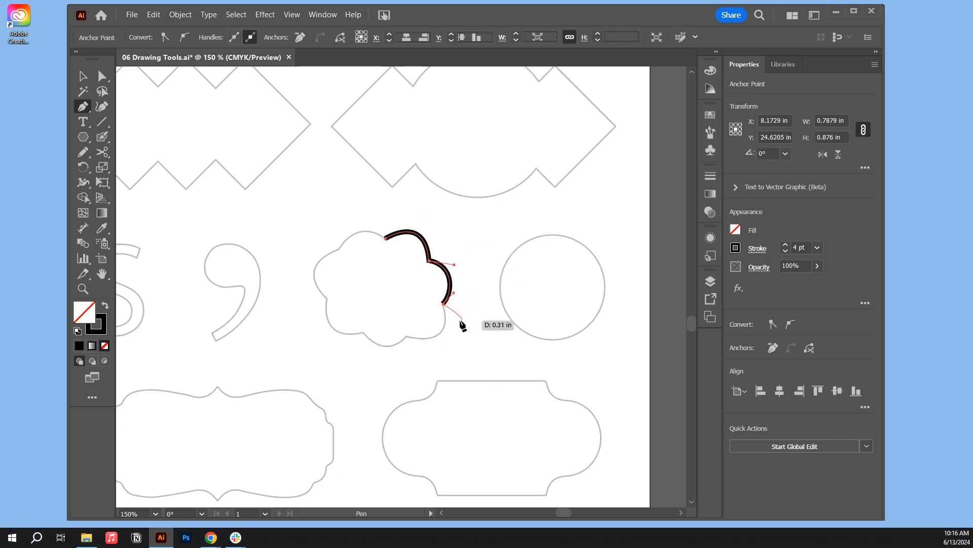
# Step: Continue the curved path around the cloud's bottom lobes to the lower-left notch, and delete the unfinished path
pyautogui.moveTo(407, 336)
pyautogui.mouseDown()
pyautogui.moveTo(387, 329)
pyautogui.moveTo(402, 351)
pyautogui.mouseUp()
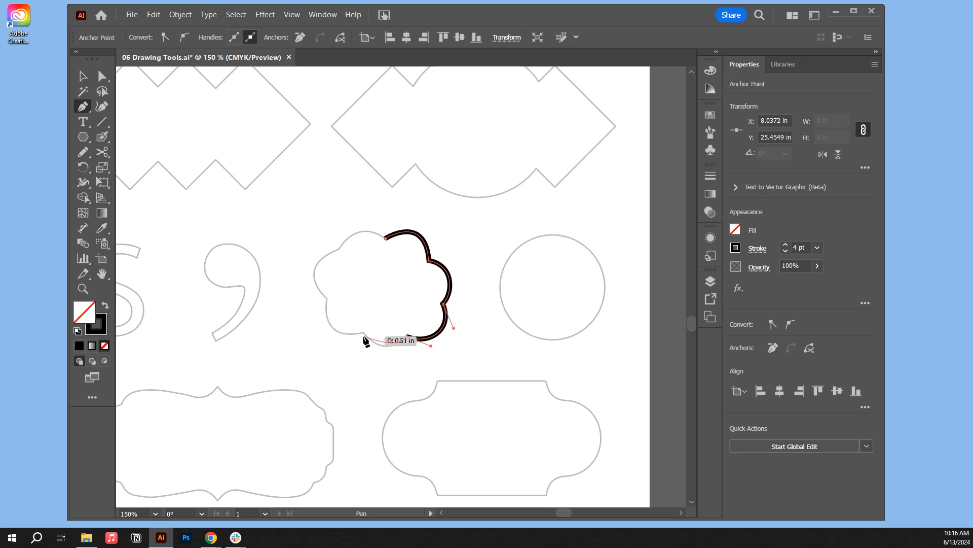
pyautogui.moveTo(363, 332)
pyautogui.mouseDown()
pyautogui.moveTo(356, 322)
pyautogui.moveTo(352, 343)
pyautogui.mouseUp()
pyautogui.moveTo(327, 299); pyautogui.dragTo(340, 271)
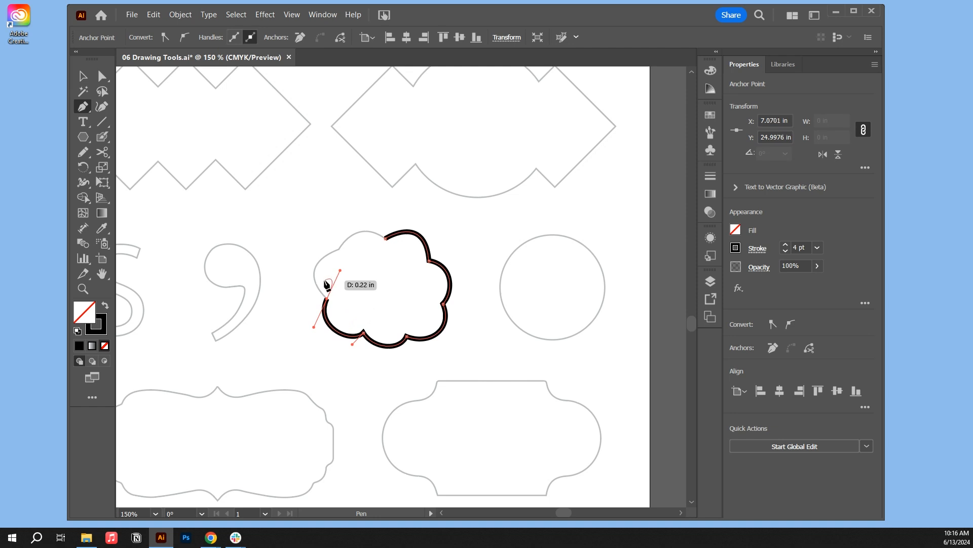
pyautogui.press('Delete')
pyautogui.press('Delete')
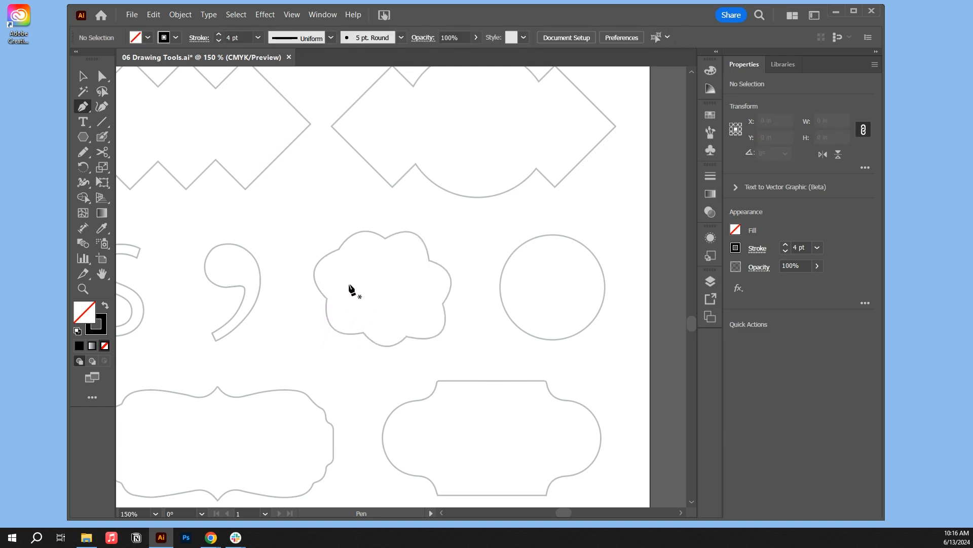
# Step: Connect the cloud shape's seven notches with straight Pen segments, closing the polygon exactly at the starting notch
pyautogui.click(385, 238)
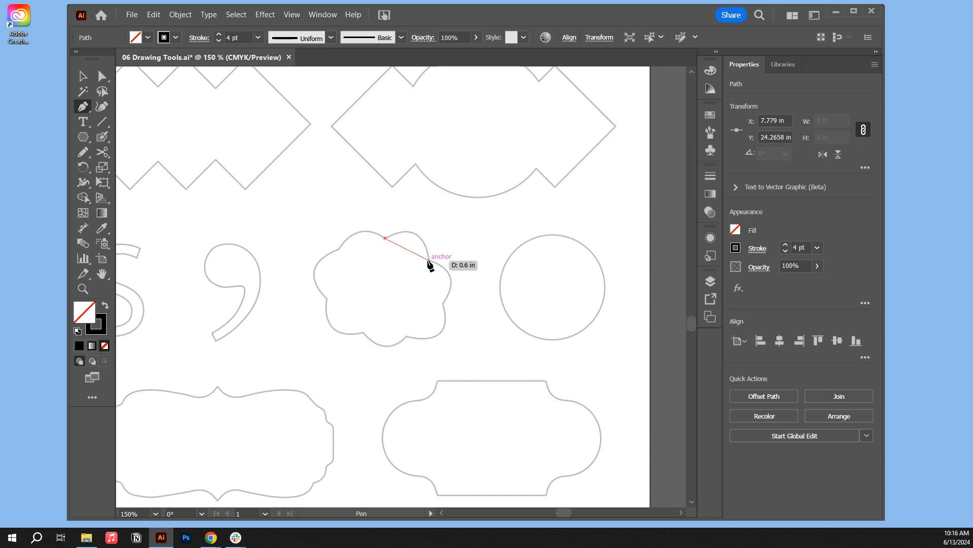
pyautogui.click(429, 260)
pyautogui.click(443, 303)
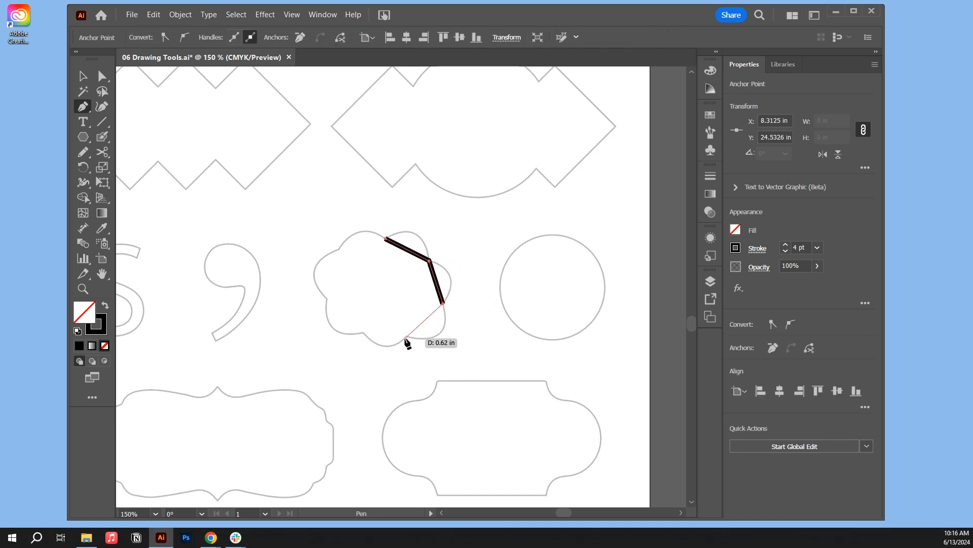
pyautogui.click(406, 336)
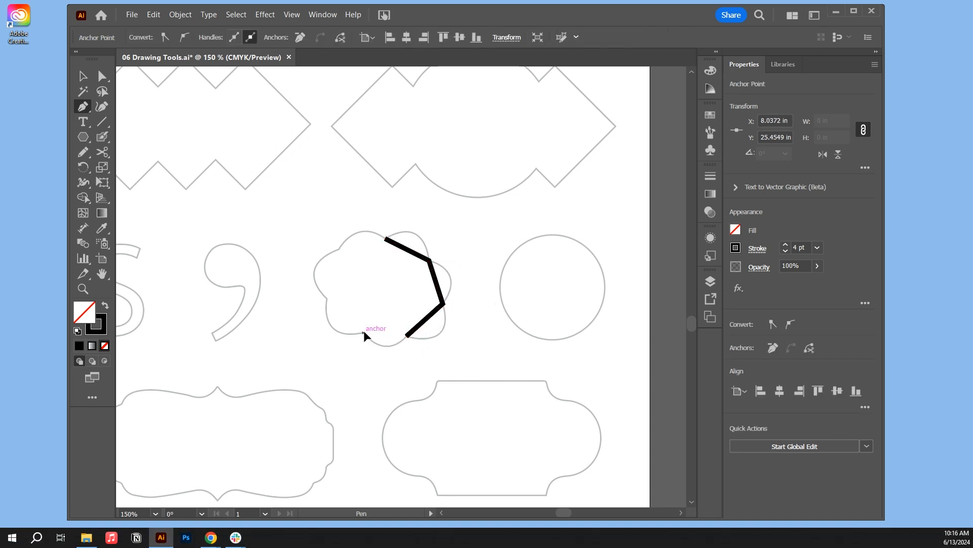
pyautogui.click(364, 333)
pyautogui.click(327, 298)
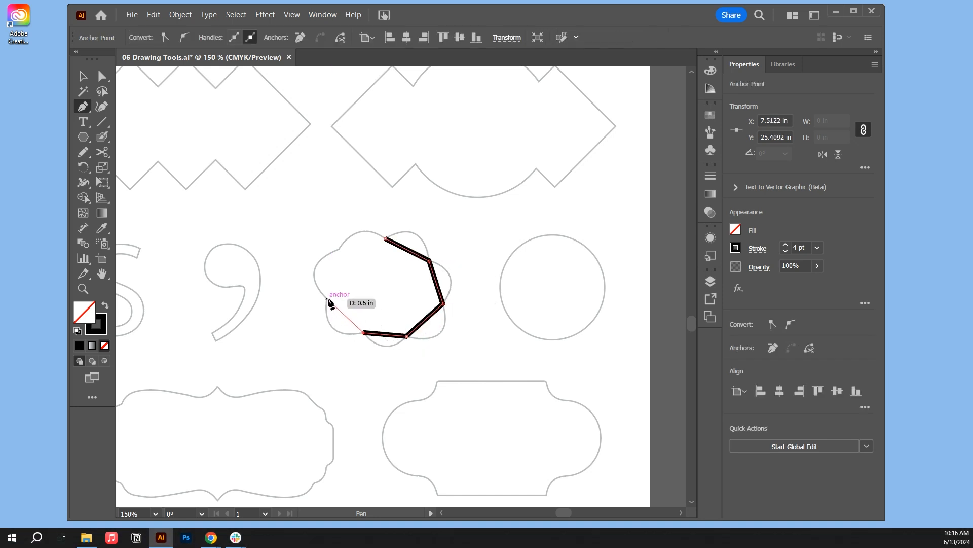
pyautogui.click(339, 249)
pyautogui.click(386, 238)
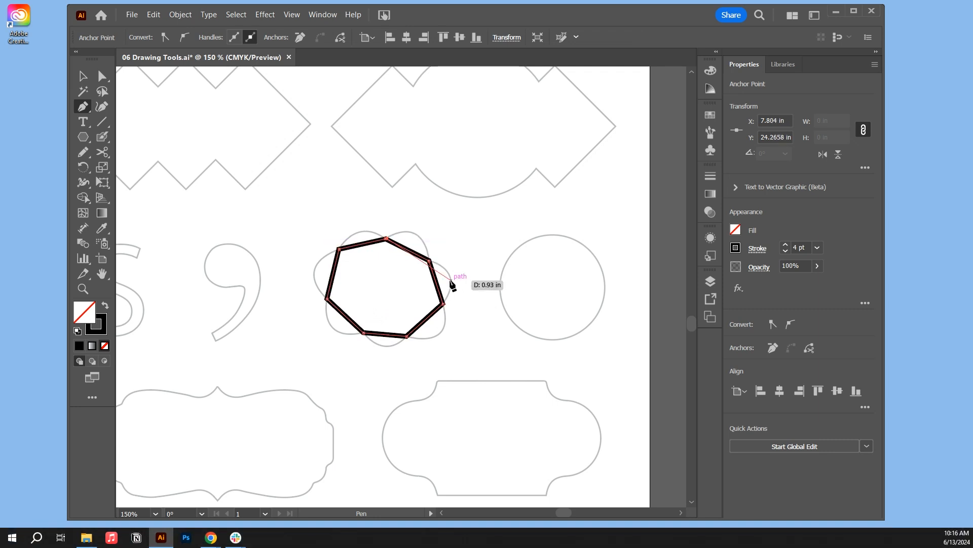
pyautogui.hotkey('ctrl', 'z')
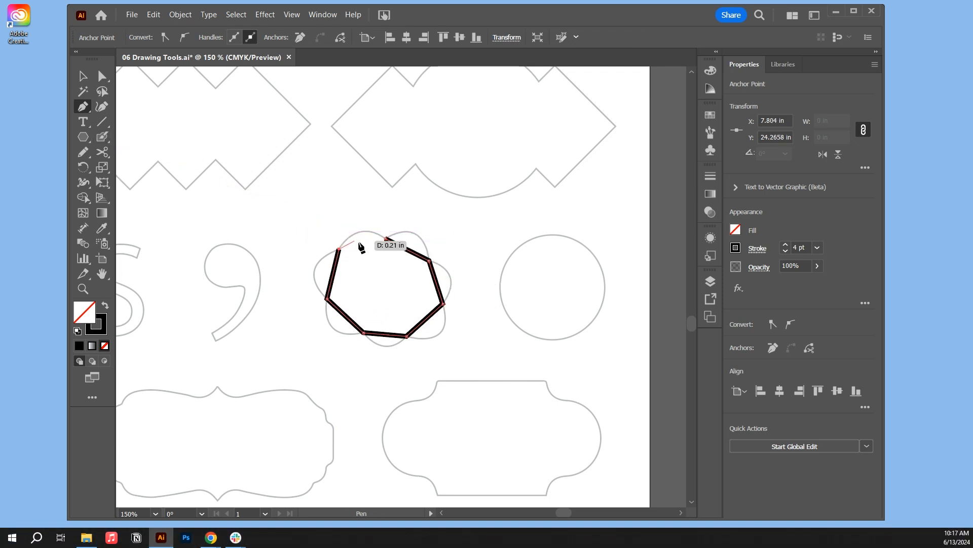
pyautogui.click(385, 238)
pyautogui.hotkey('ctrl', 'z')
# Step: Bend the polygon's two top segments and its right segment out to the cloud's lobes with the Anchor Point tool
pyautogui.click(84, 106)
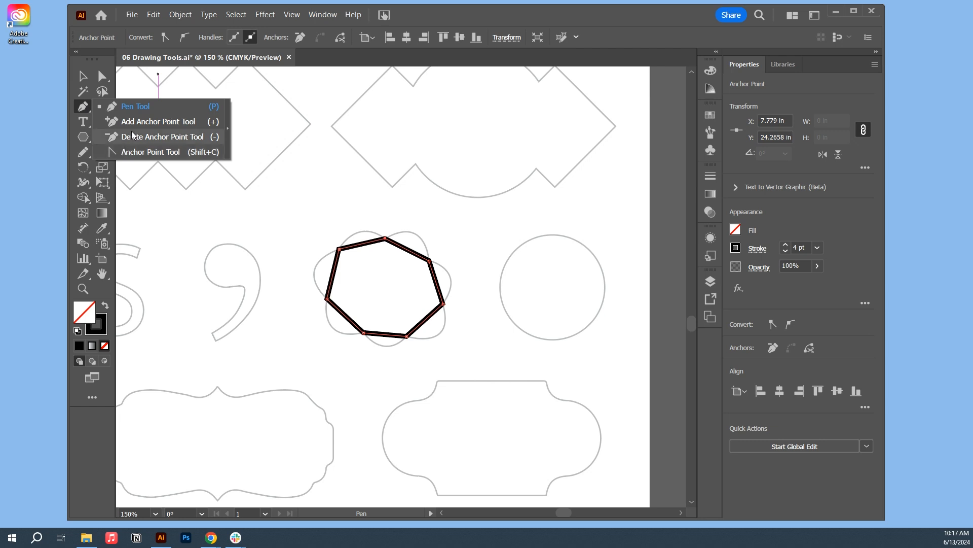
pyautogui.click(132, 152)
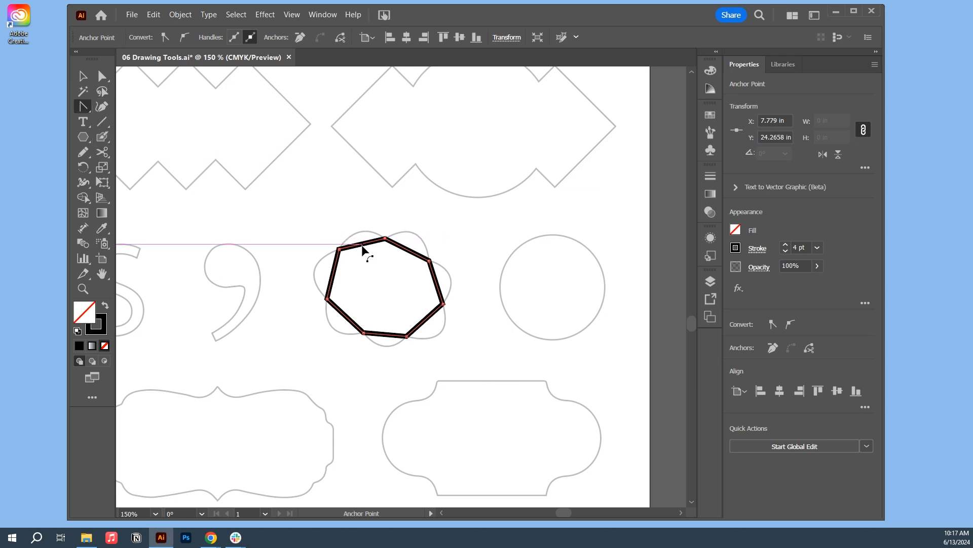
pyautogui.moveTo(361, 245)
pyautogui.mouseDown()
pyautogui.moveTo(359, 199)
pyautogui.moveTo(359, 234)
pyautogui.mouseUp()
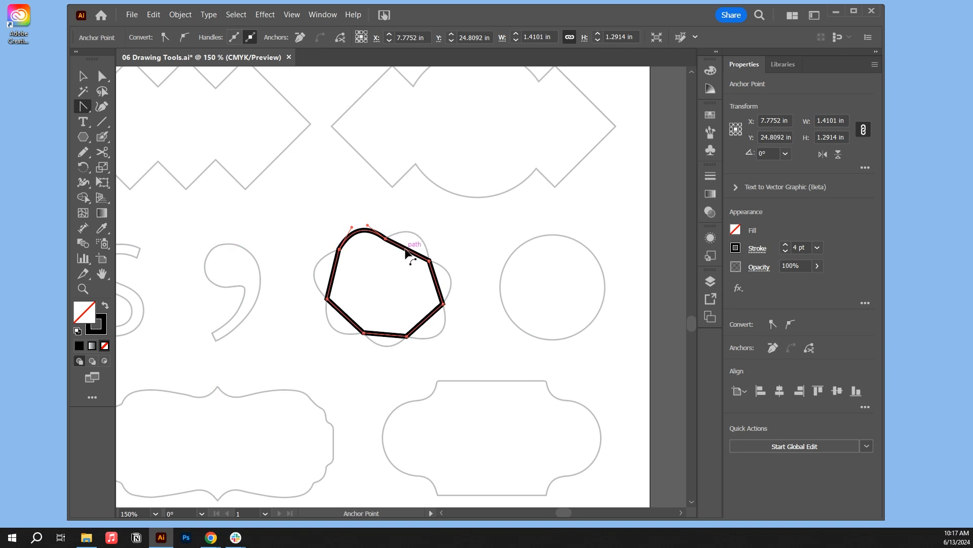
pyautogui.moveTo(407, 254); pyautogui.dragTo(424, 231)
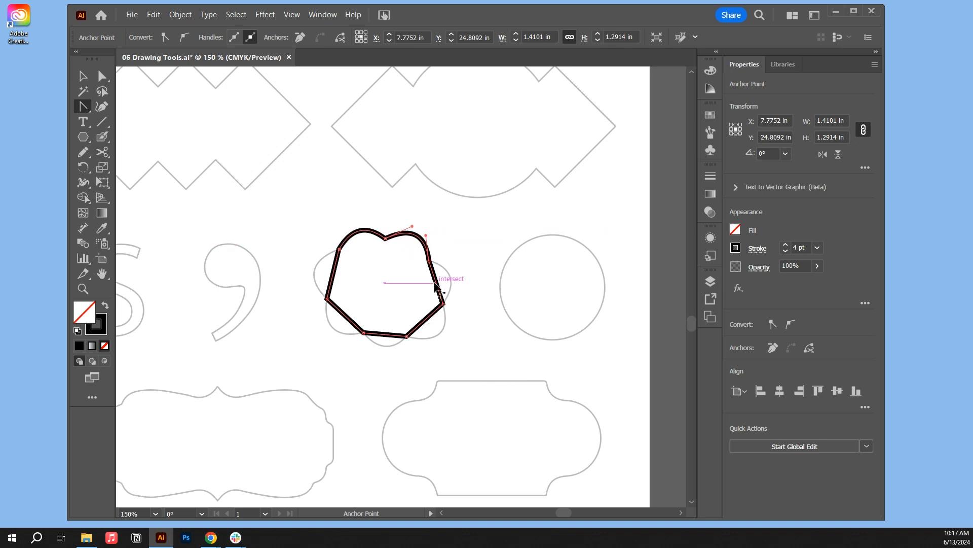
pyautogui.moveTo(435, 284)
pyautogui.mouseDown()
pyautogui.moveTo(445, 275)
pyautogui.moveTo(452, 283)
pyautogui.mouseUp()
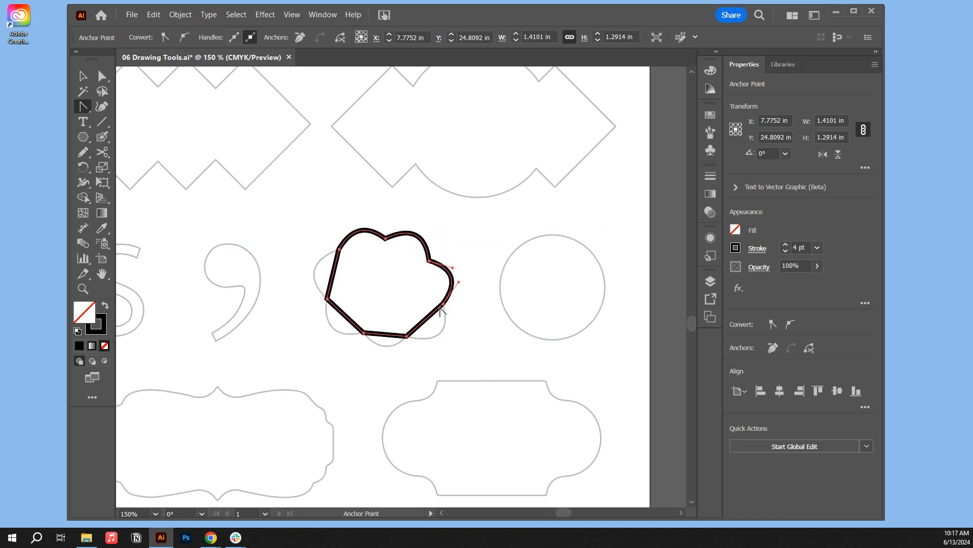
# Step: Bend the polygon's lower-right, bottom, lower-left and left segments outward to match the cloud template's remaining lobes
pyautogui.moveTo(426, 321); pyautogui.dragTo(443, 341)
pyautogui.moveTo(380, 337); pyautogui.dragTo(387, 352)
pyautogui.moveTo(343, 321); pyautogui.dragTo(330, 330)
pyautogui.moveTo(335, 276); pyautogui.dragTo(312, 276)
# Step: Trace the bottom-right plaque template with straight Pen segments along its top edge and down its right side to the lower-right corner
pyautogui.click(82, 106)
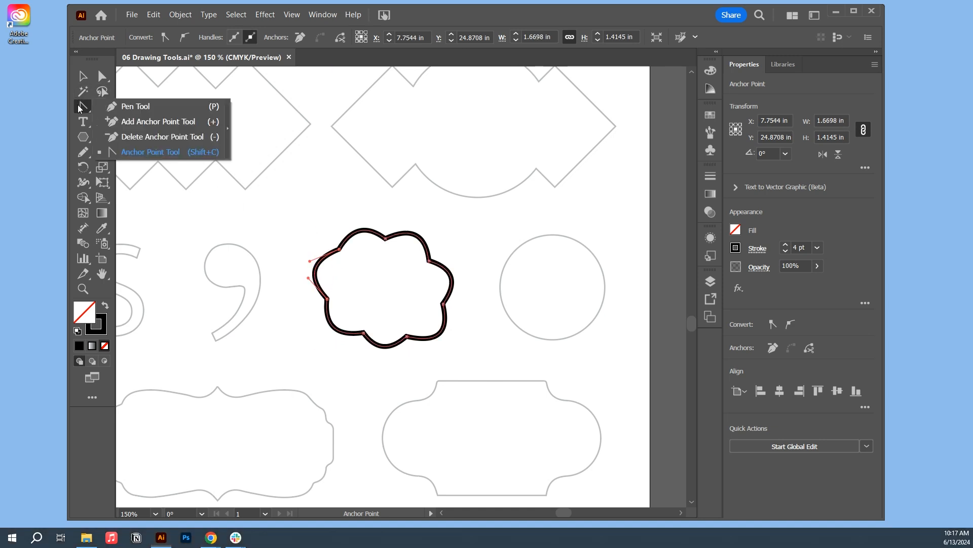
pyautogui.click(104, 107)
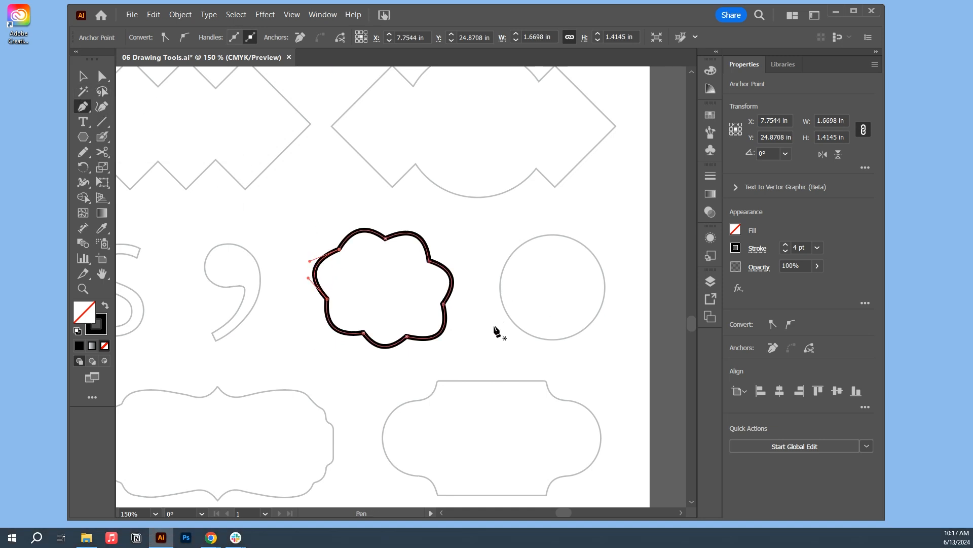
pyautogui.scroll(-2, 498, 332)
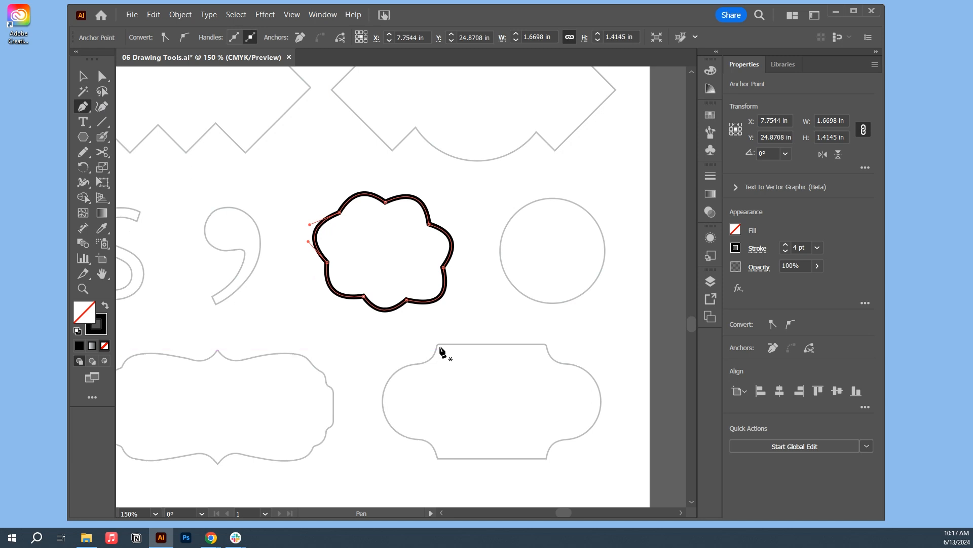
pyautogui.click(439, 345)
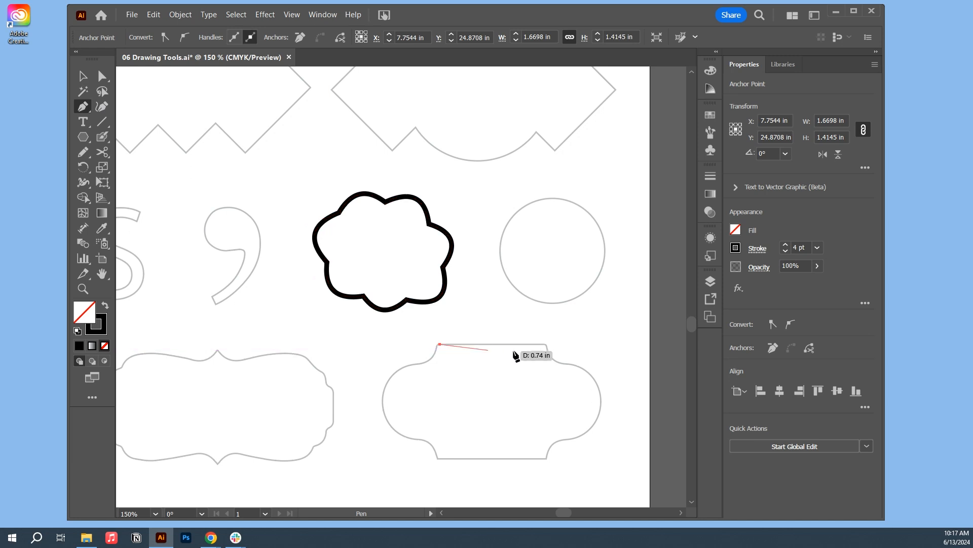
pyautogui.click(544, 345)
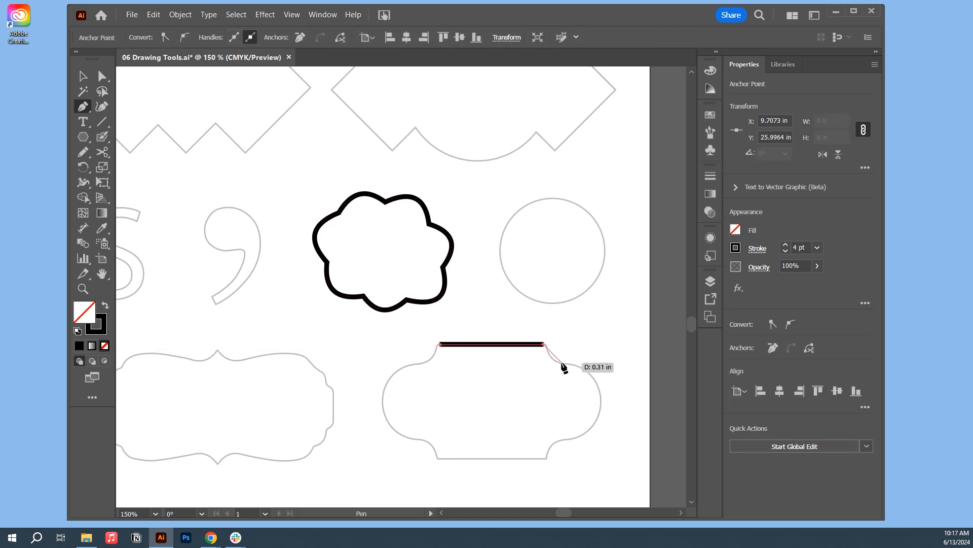
pyautogui.click(561, 362)
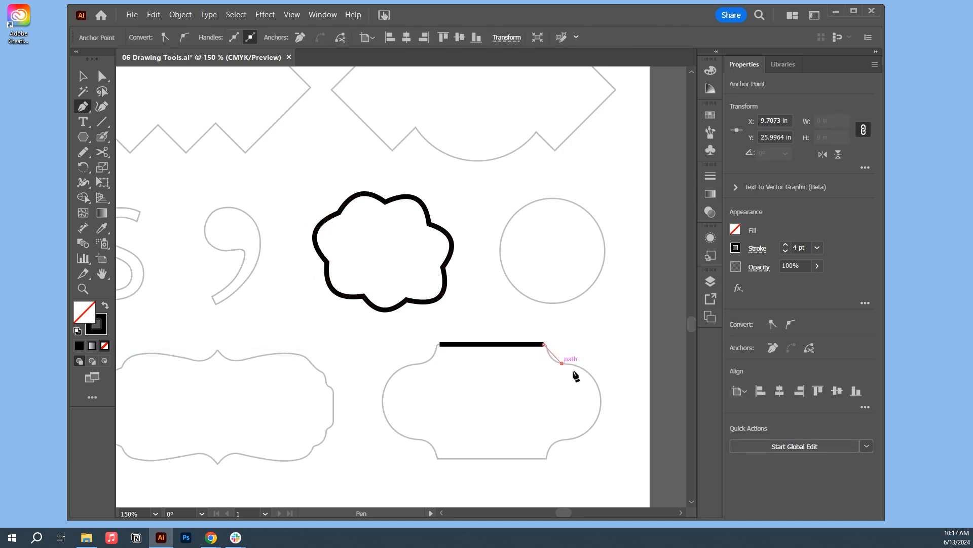
pyautogui.click(601, 401)
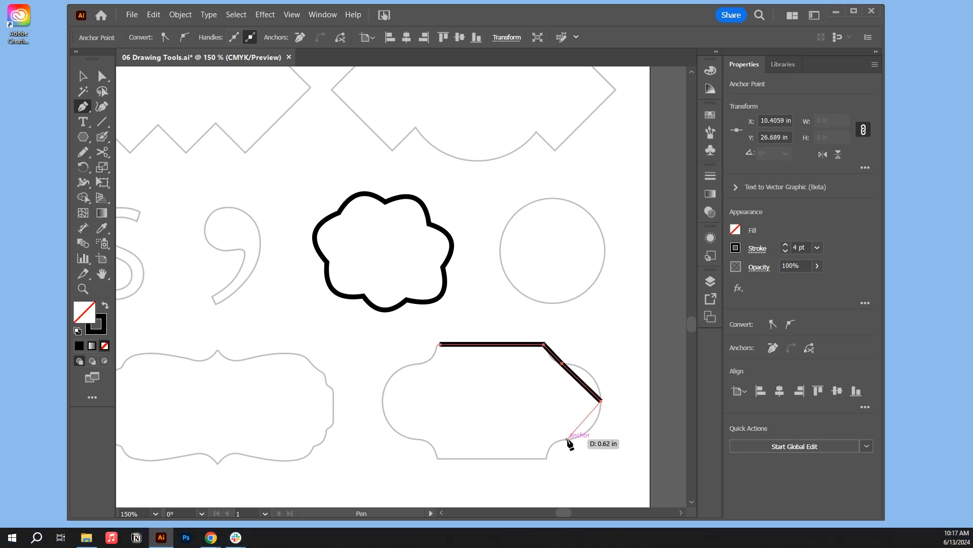
pyautogui.click(568, 439)
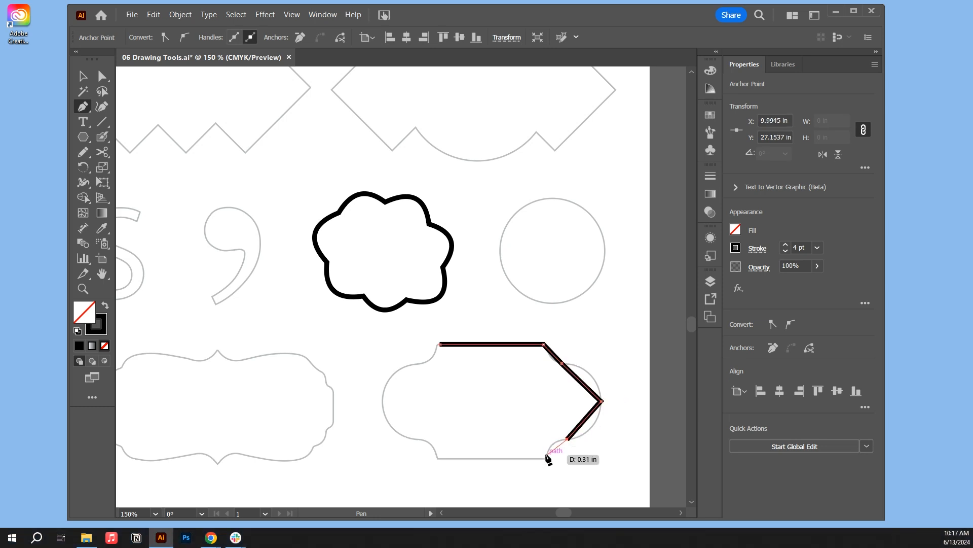
pyautogui.click(547, 458)
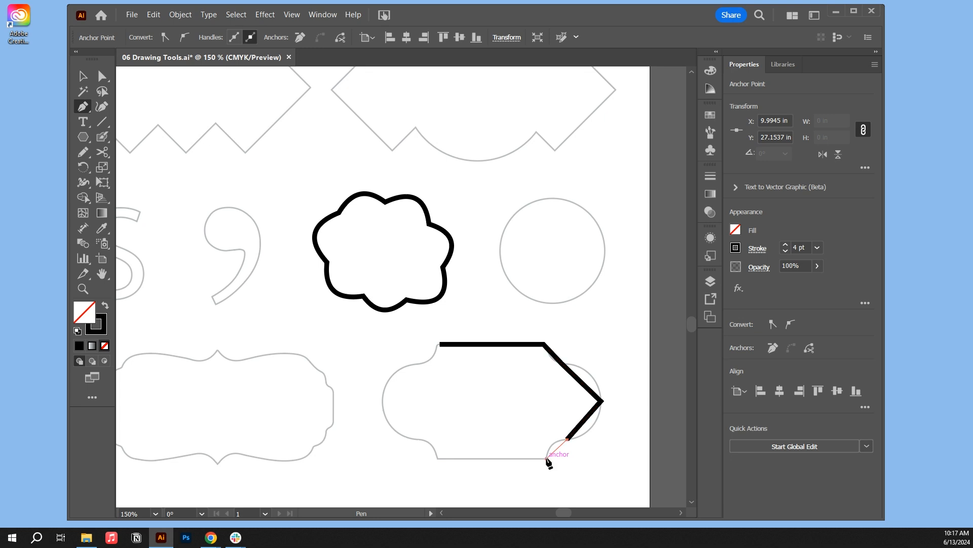
# Step: Continue the straight Pen segments along the plaque's bottom edge and up its left side, closing the path at the starting corner
pyautogui.click(439, 457)
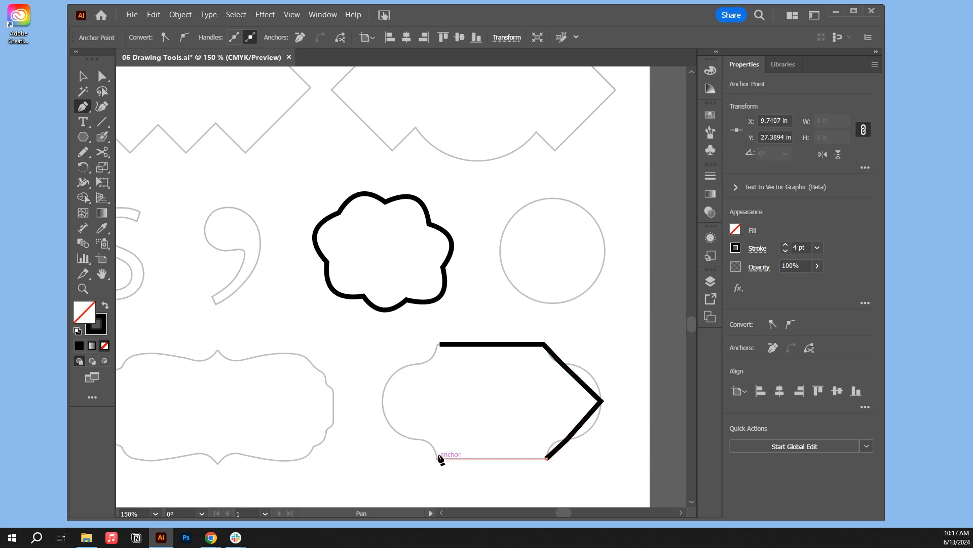
pyautogui.click(429, 444)
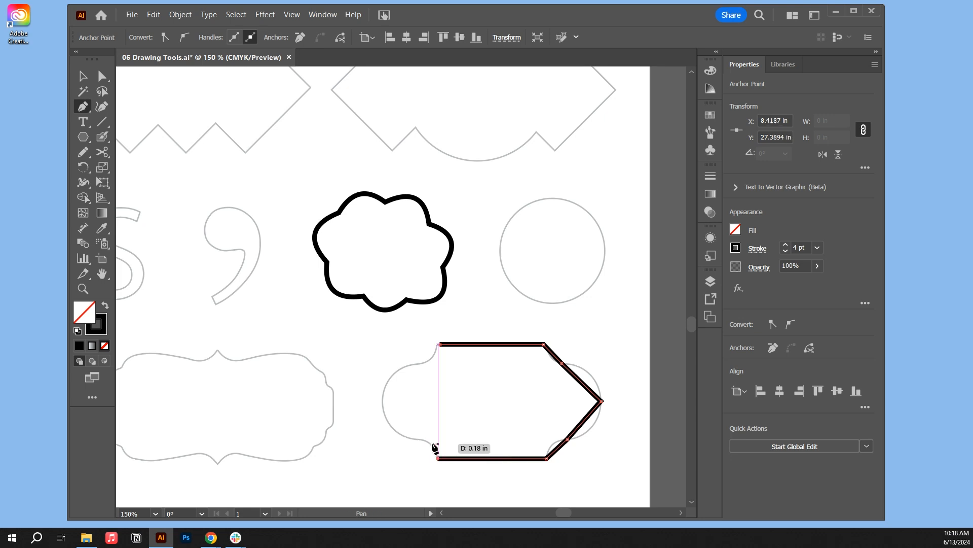
pyautogui.hotkey('ctrl', 'z')
pyautogui.click(421, 440)
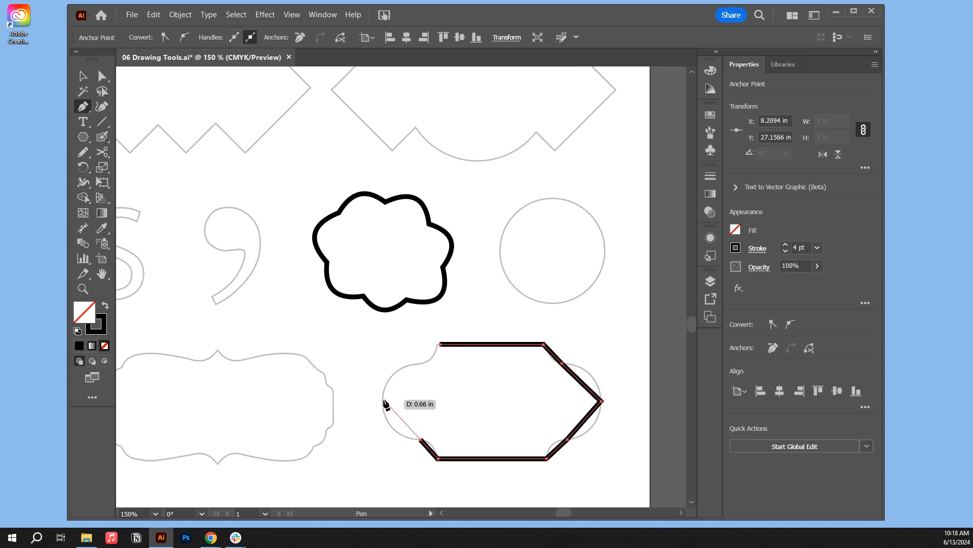
pyautogui.click(383, 401)
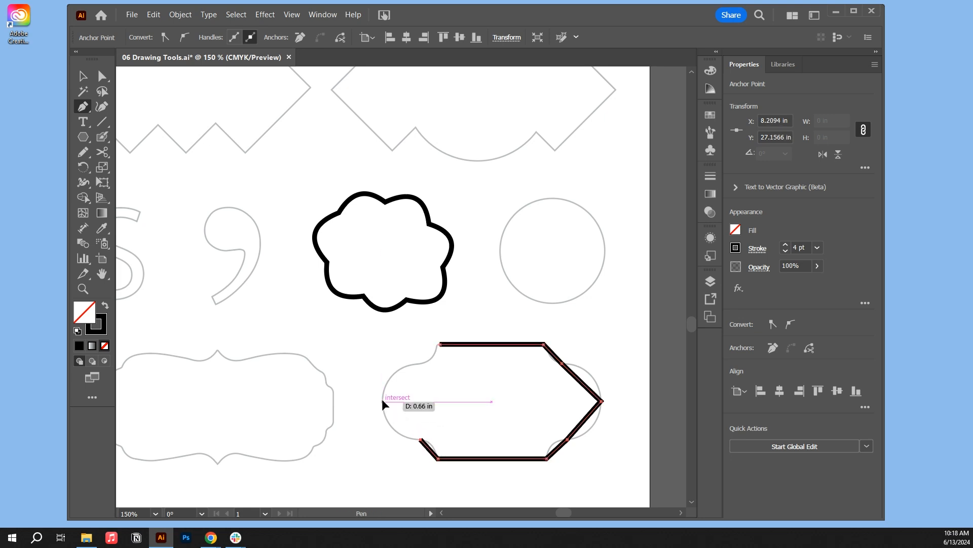
pyautogui.click(422, 363)
pyautogui.click(440, 345)
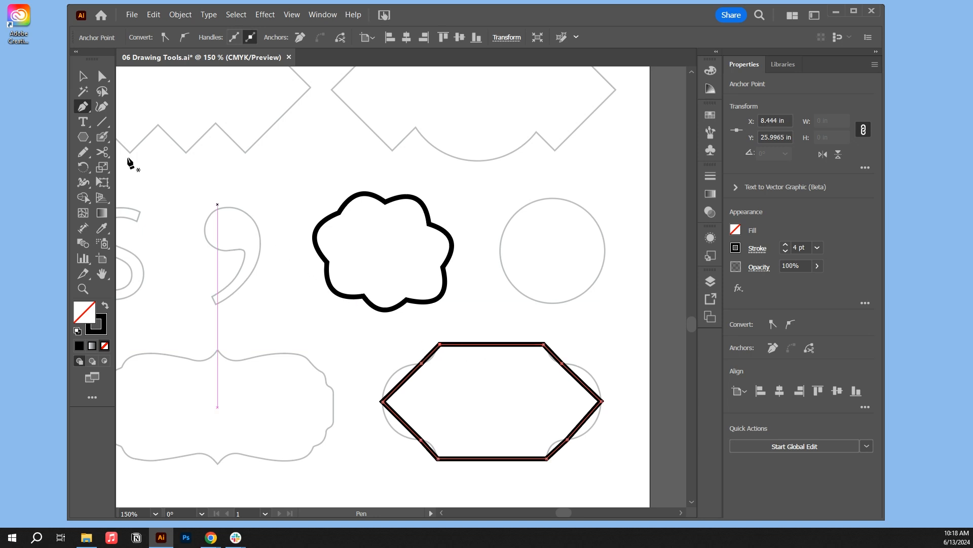
# Step: Bend the plaque outline's four short corner segments inward to the template's concave corners with the Anchor Point tool
pyautogui.click(82, 107)
pyautogui.click(133, 148)
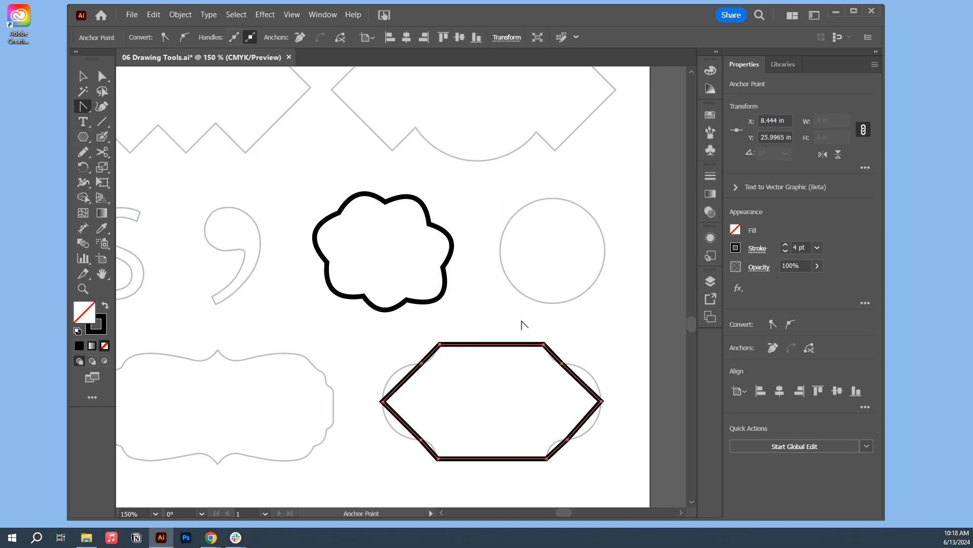
pyautogui.moveTo(430, 354); pyautogui.dragTo(435, 364)
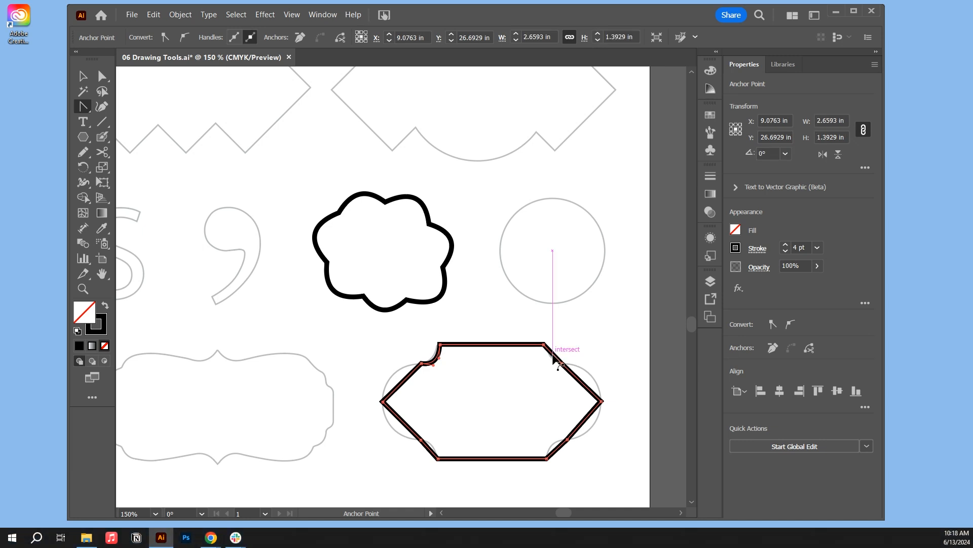
pyautogui.moveTo(551, 358); pyautogui.dragTo(557, 365)
pyautogui.moveTo(573, 435); pyautogui.dragTo(557, 450)
pyautogui.moveTo(427, 446); pyautogui.dragTo(435, 449)
# Step: Bend the two left and two right segments outward to match the plaque's rounded ends, and deselect the outline
pyautogui.moveTo(400, 419); pyautogui.dragTo(392, 429)
pyautogui.moveTo(404, 386); pyautogui.dragTo(395, 377)
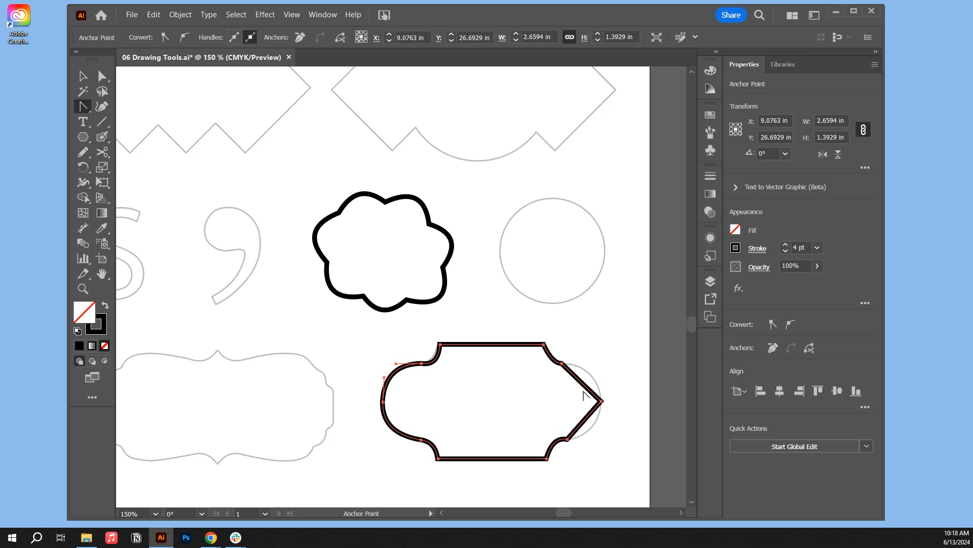
pyautogui.moveTo(587, 387); pyautogui.dragTo(596, 386)
pyautogui.moveTo(587, 419); pyautogui.dragTo(598, 430)
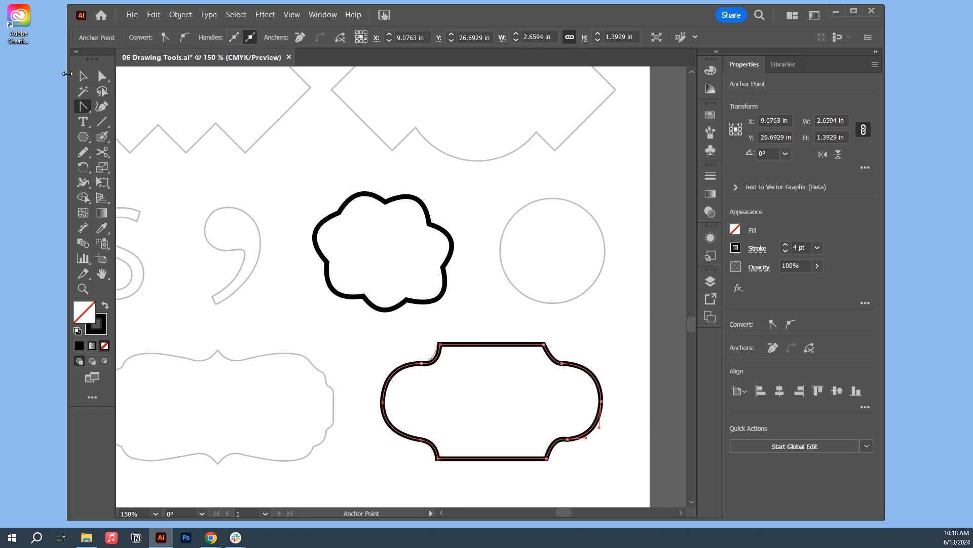
pyautogui.click(83, 77)
pyautogui.click(613, 333)
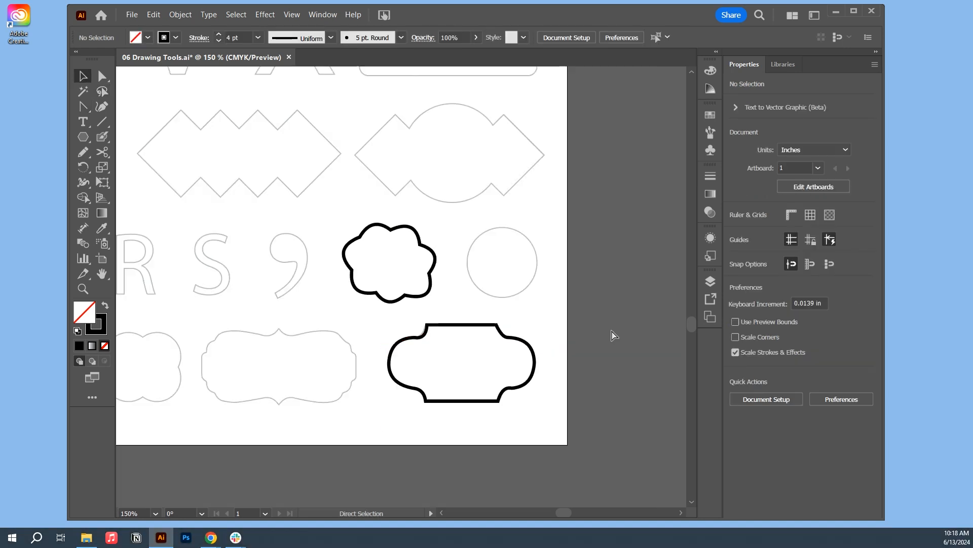
# Step: Review the traced shapes across the worksheet, from the Pen Tool section up to the Pencil Tool section
pyautogui.hotkey('ctrl', '-')
pyautogui.hotkey('ctrl', '-')
pyautogui.hotkey('ctrl', '-')
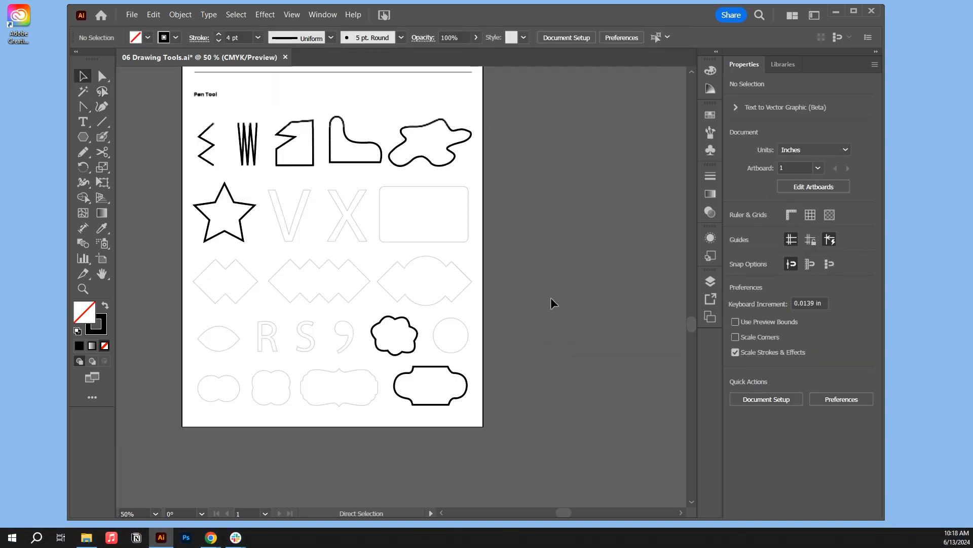
pyautogui.scroll(1, 553, 303)
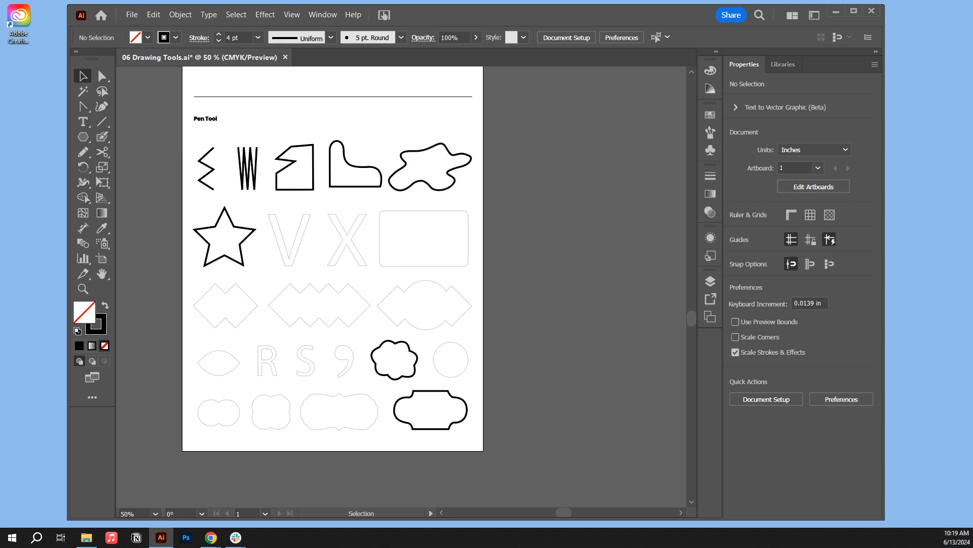
pyautogui.scroll(10, 367, 237)
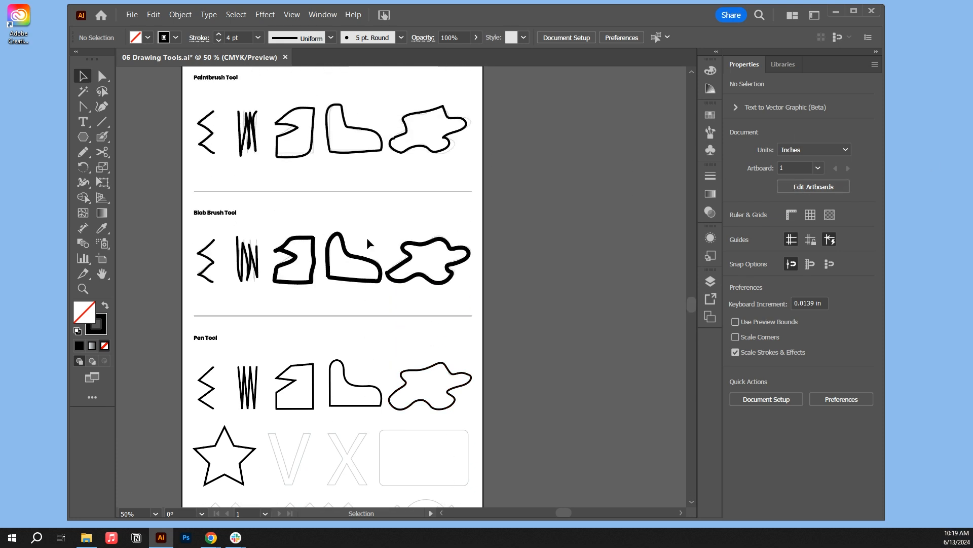
pyautogui.scroll(2, 367, 237)
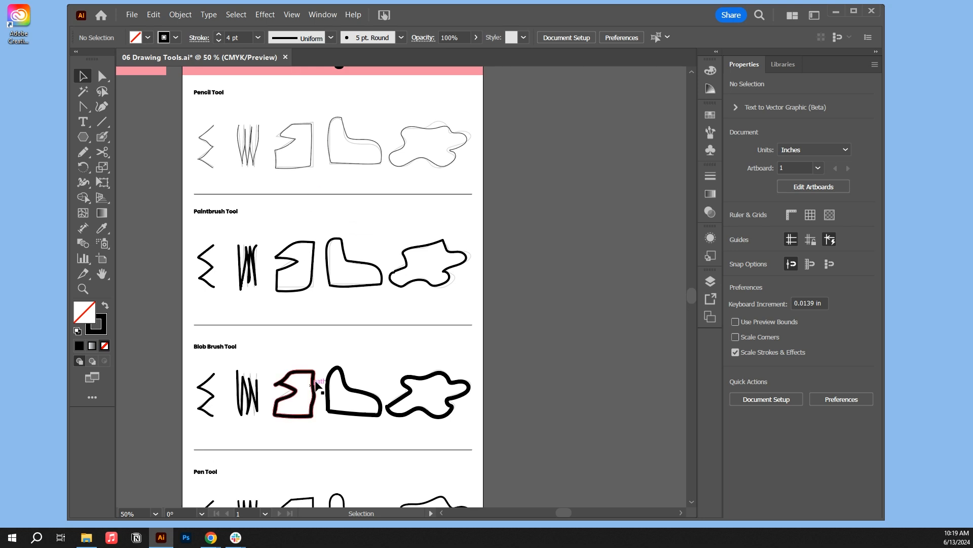
pyautogui.scroll(1, 334, 150)
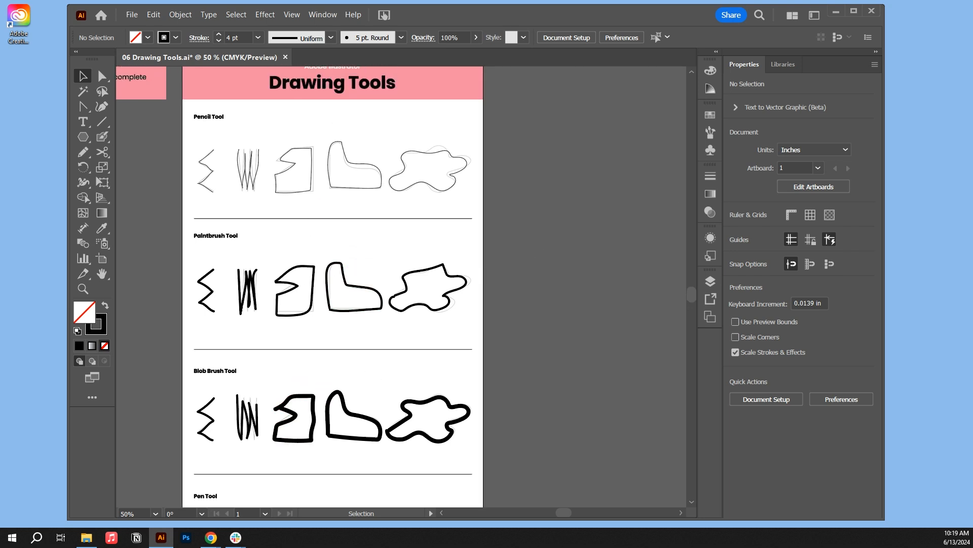